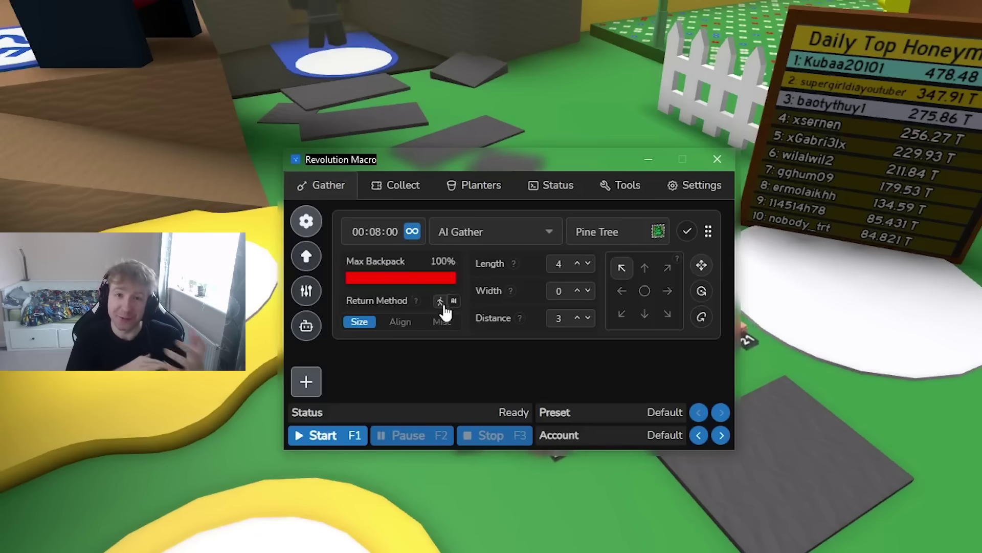
left_click(489, 234)
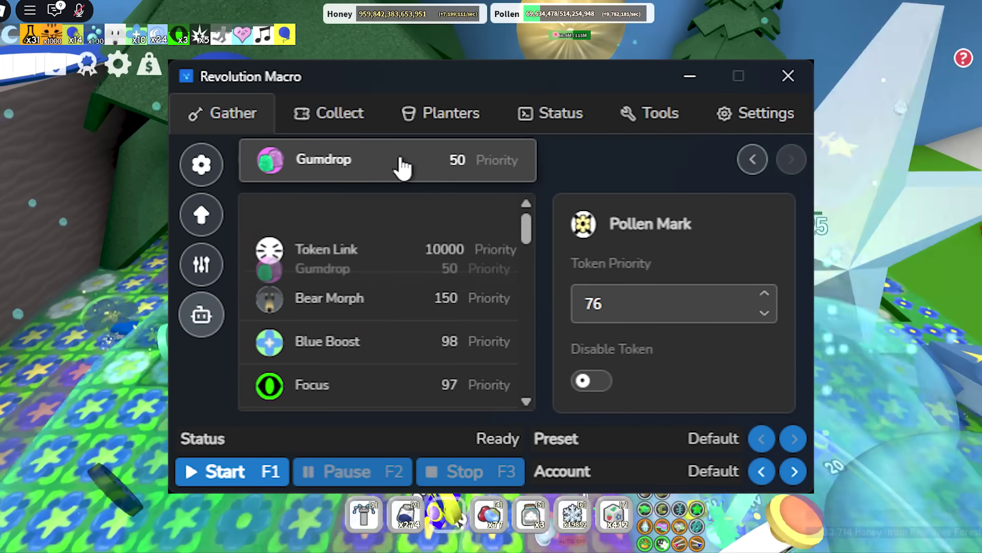
left_click(329, 113)
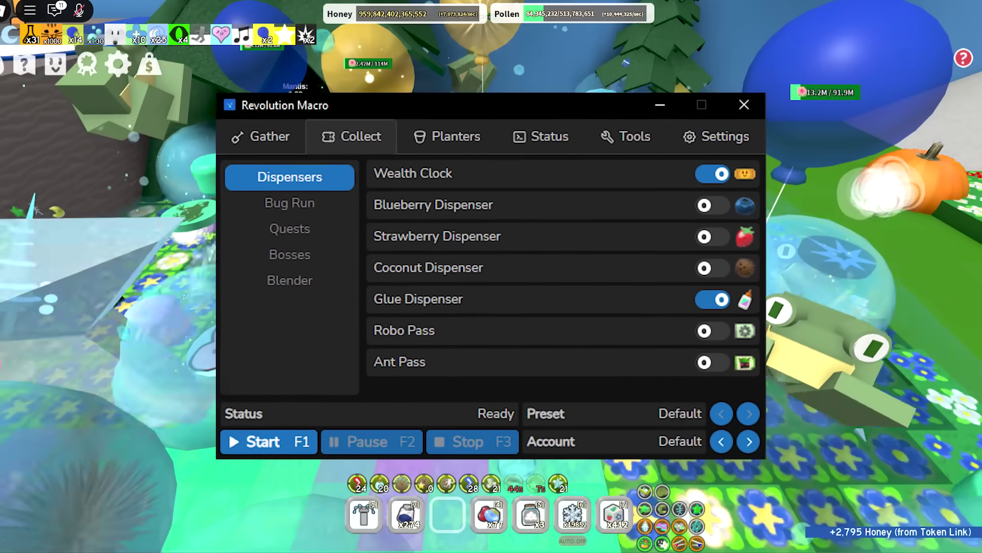
left_click(293, 203)
left_click(293, 229)
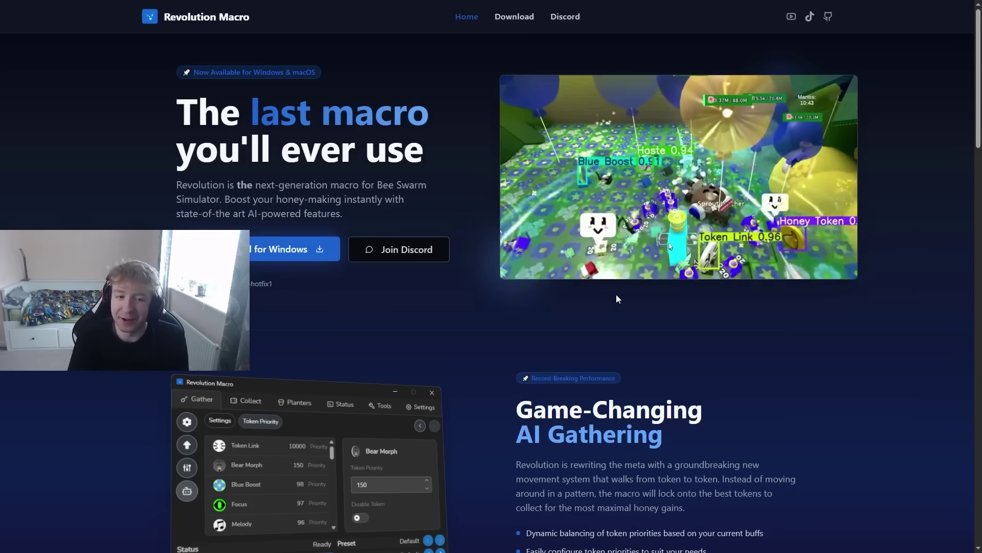
Step: Examine the Revolution Macro home page's sections on AI gathering, planter scheduling, Vic Hop and RBC alt automation
scroll(516, 339, "down", 5)
scroll(516, 340, "down", 8)
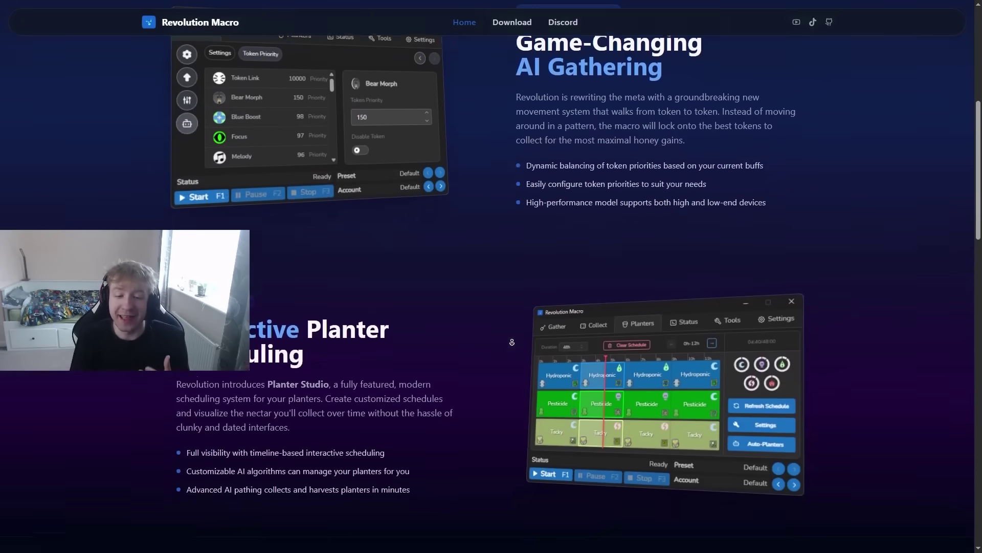
scroll(507, 345, "down", 2)
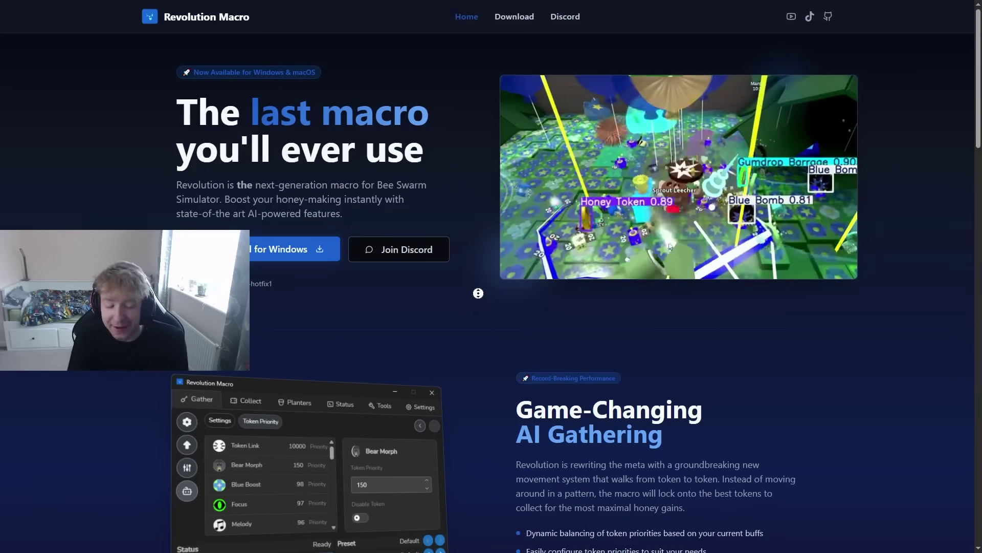
scroll(486, 301, "down", 10)
scroll(474, 345, "down", 10)
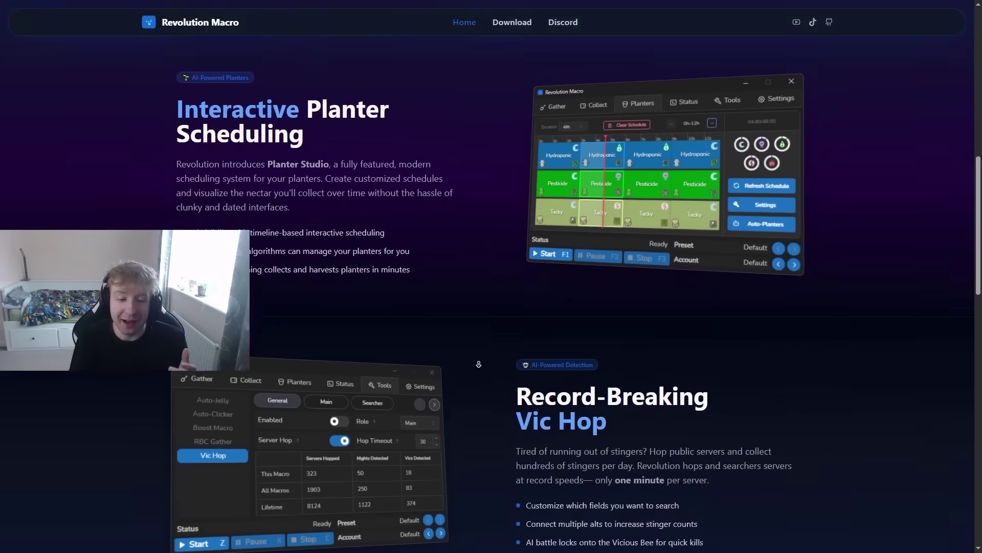
scroll(476, 342, "down", 11)
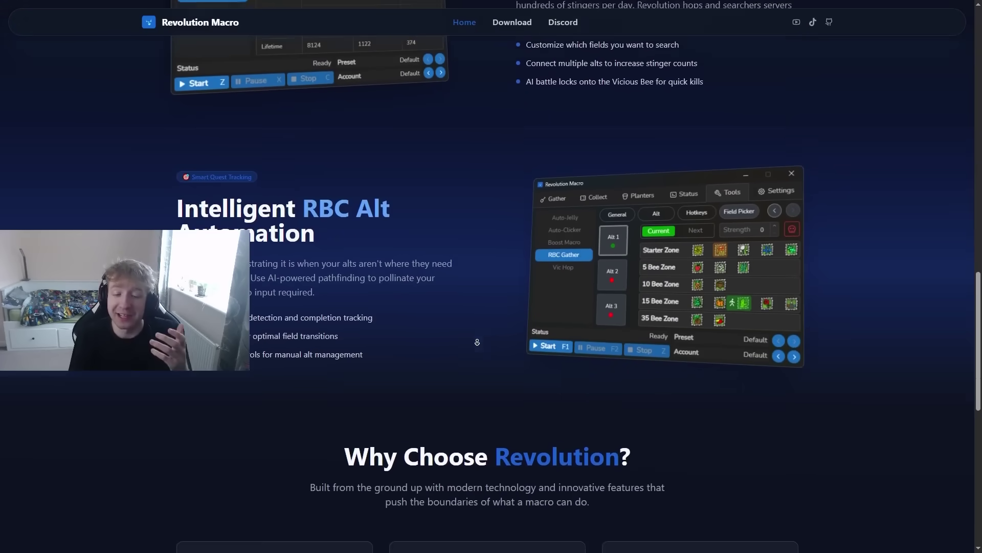
key("Home")
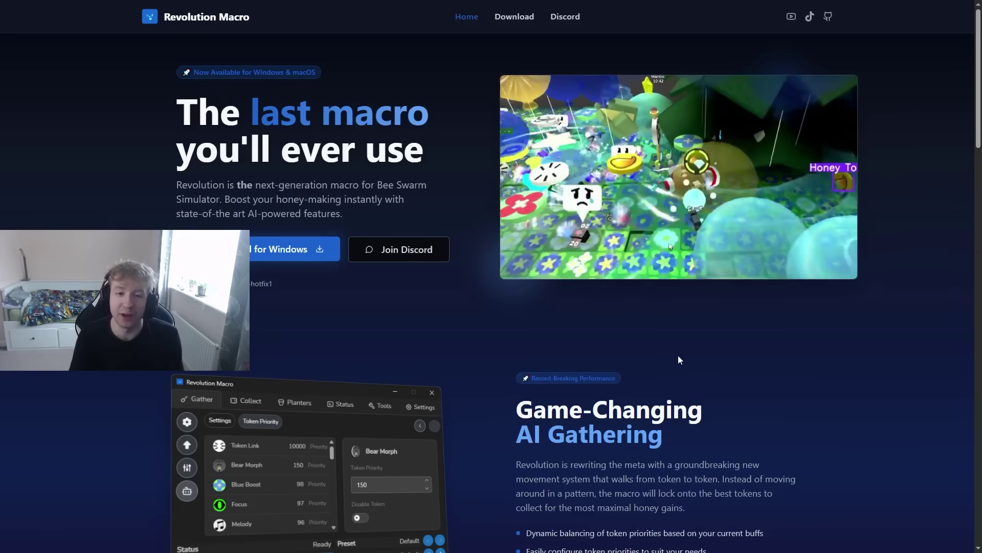
scroll(536, 337, "down", 8)
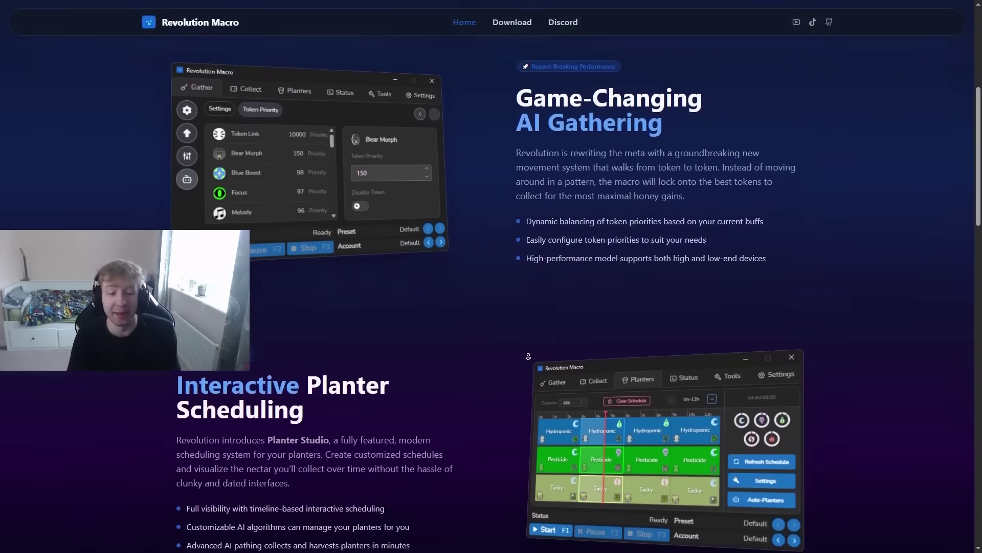
scroll(510, 356, "down", 6)
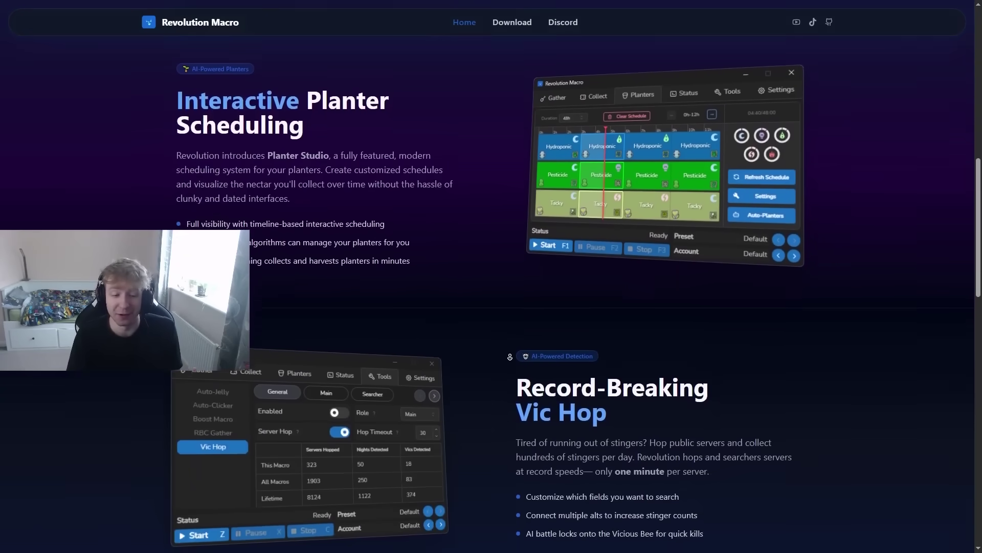
scroll(509, 353, "up", 6)
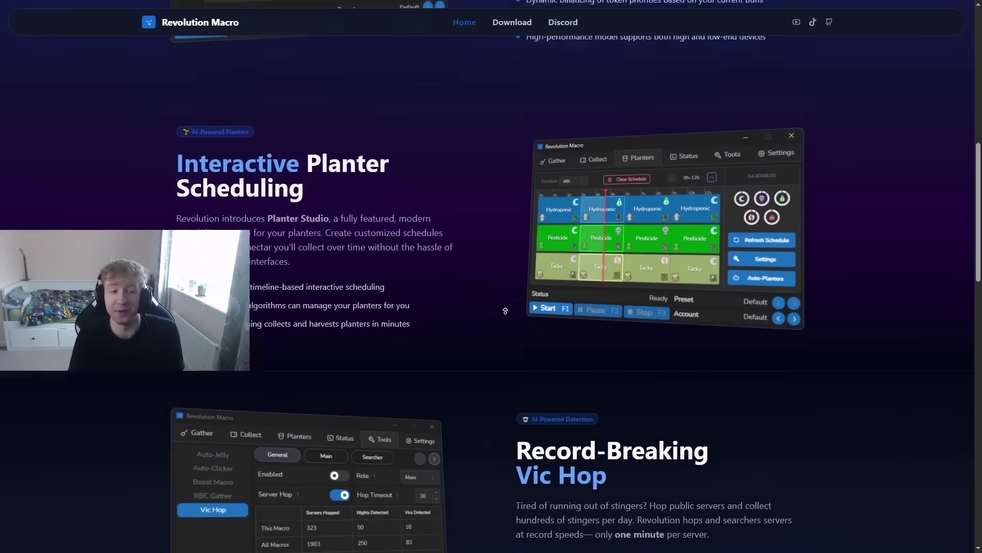
scroll(496, 378, "up", 7)
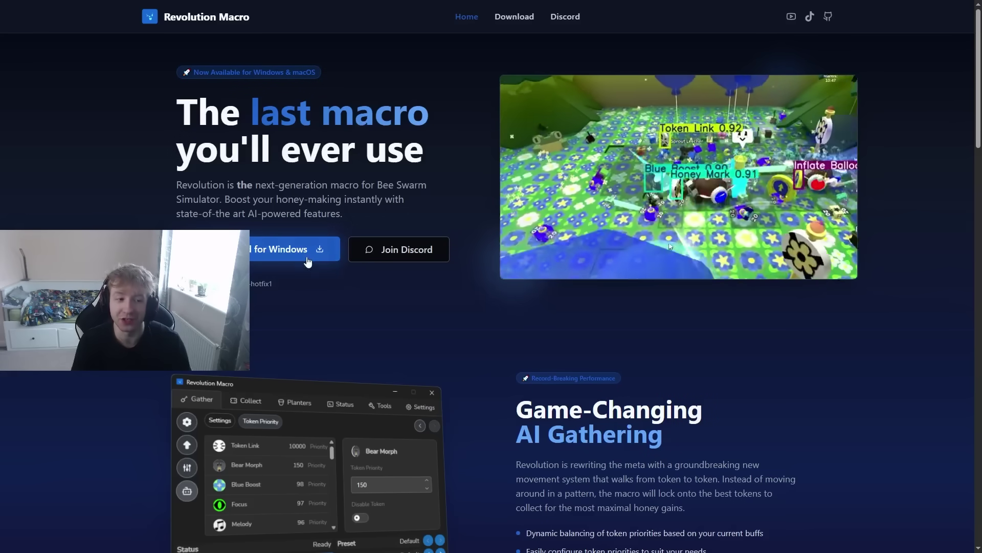
Step: Download RevolutionMacro.exe from the v0.5c-hotfix1 release and run it, accepting the SmartScreen warning and allowing firewall access
left_click(307, 253)
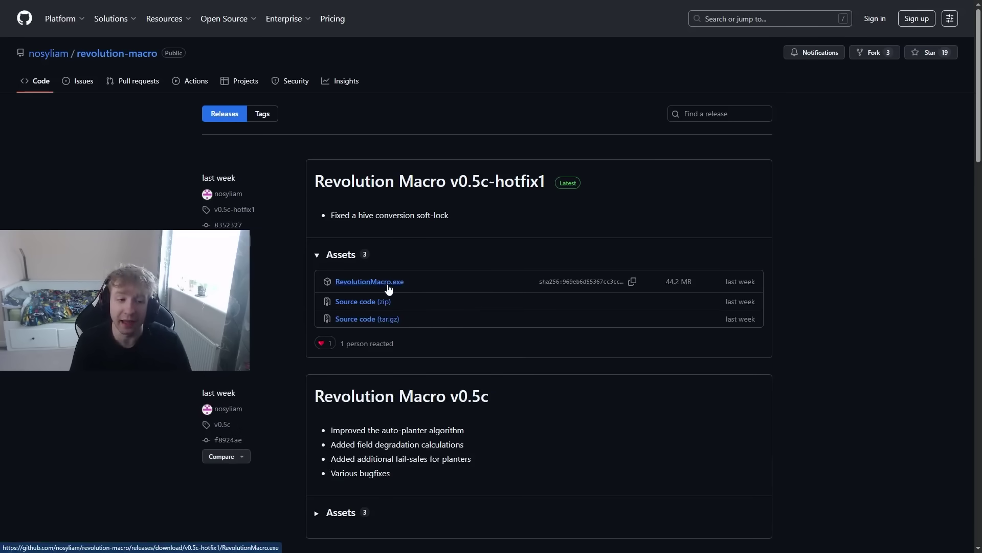
left_click(348, 282)
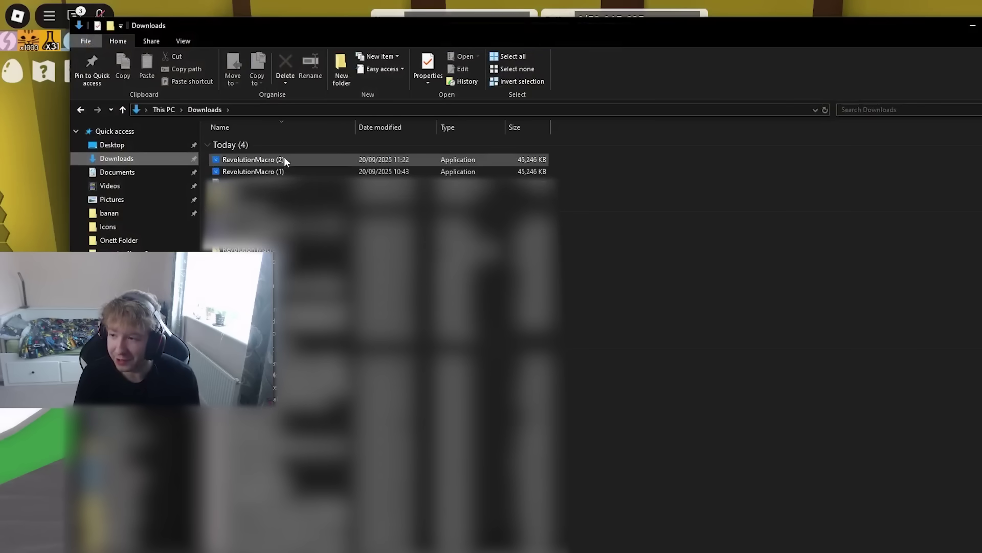
double_click(284, 159)
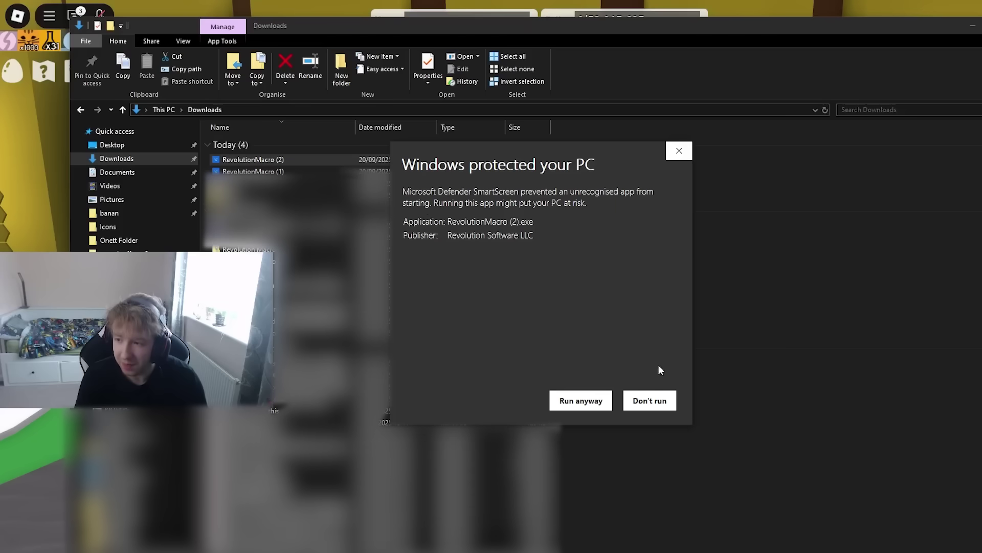
left_click(579, 399)
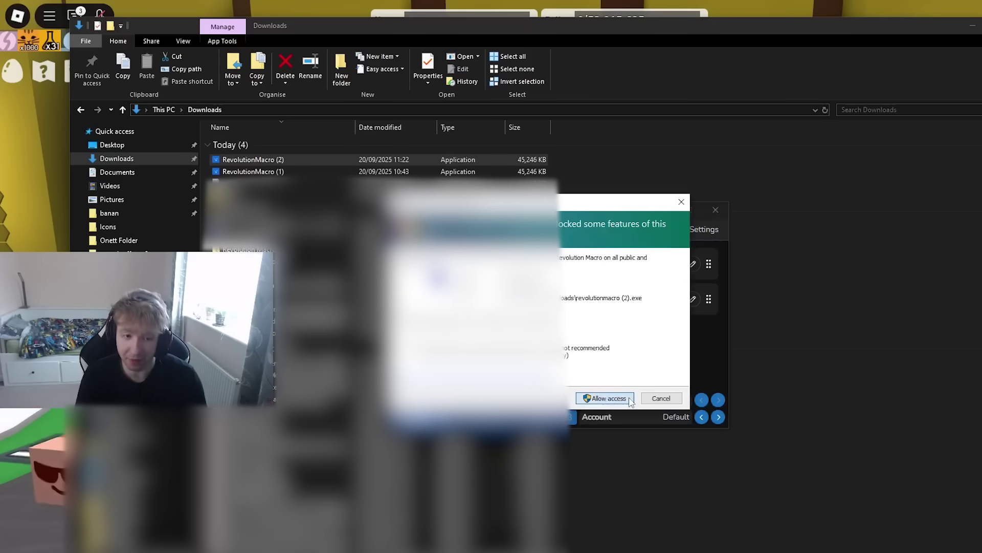
left_click(607, 398)
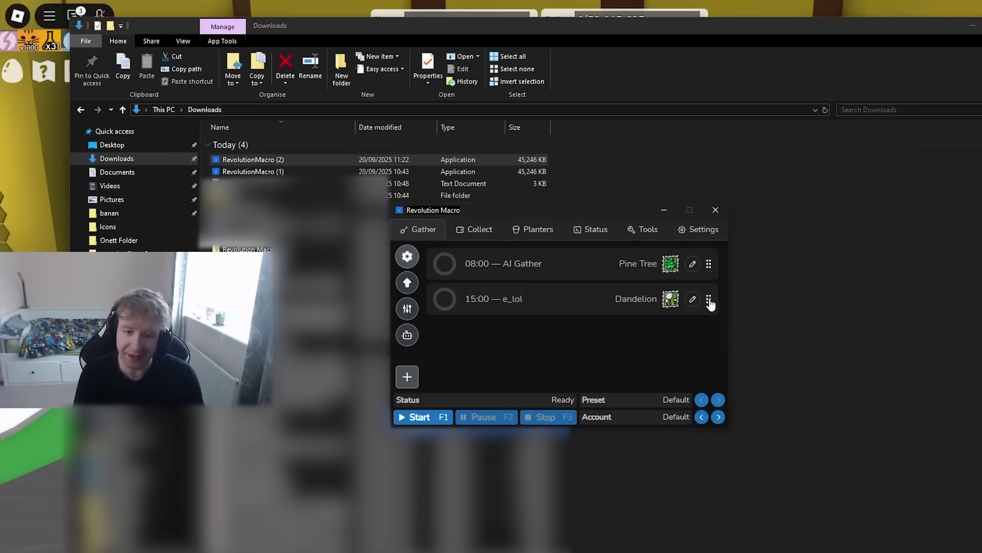
Step: Remove the existing Pine Tree and Dandelion entries from the gather list
left_click(712, 275)
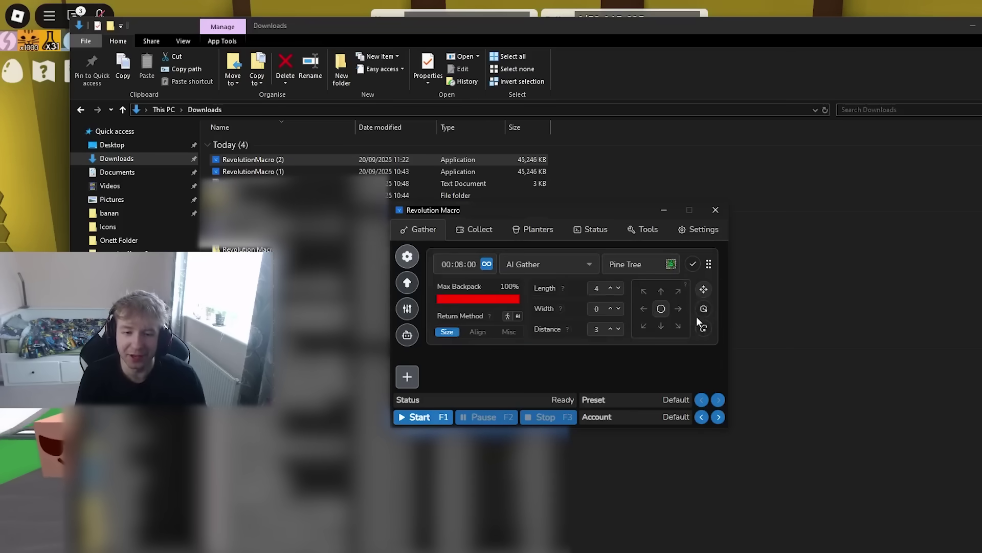
left_click(709, 267)
left_click(692, 321)
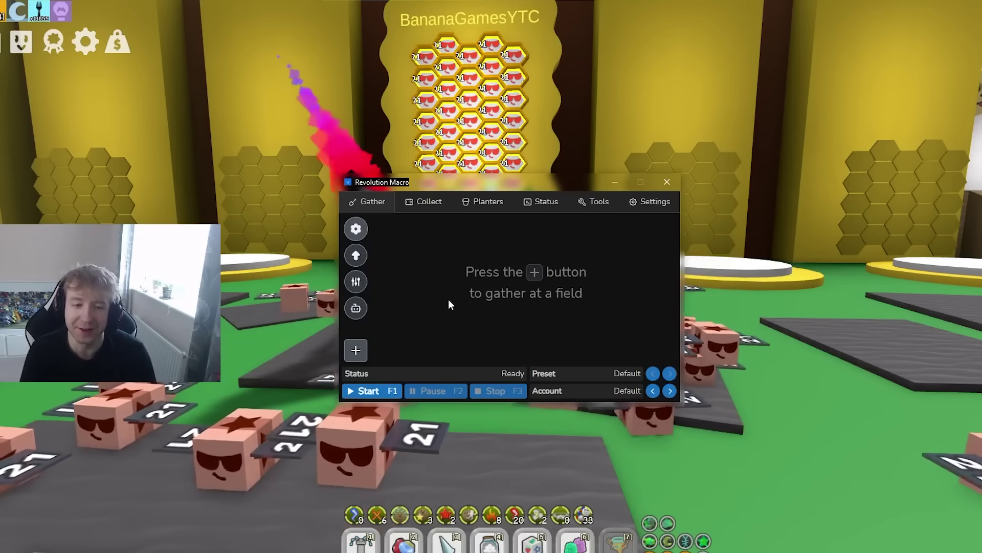
scroll(409, 213, "down", 5)
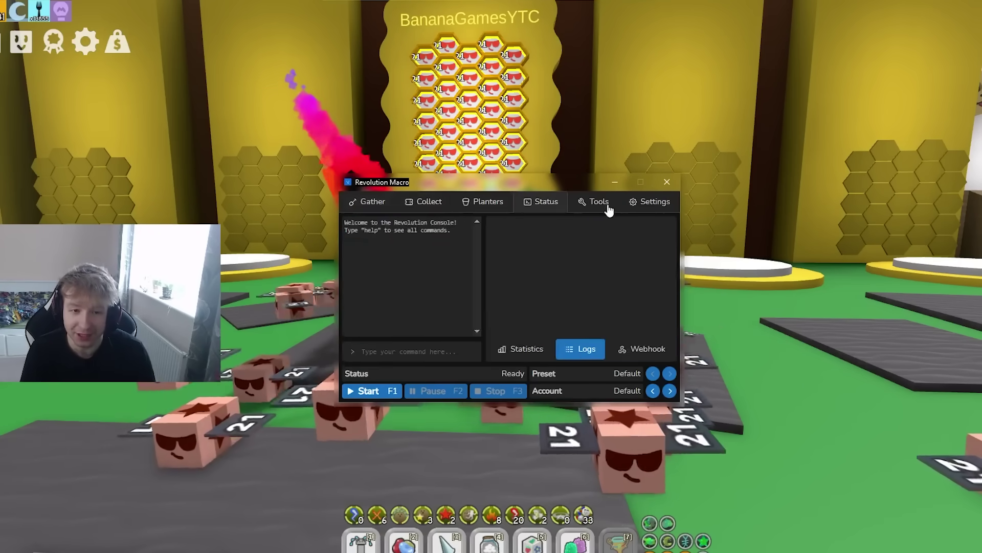
scroll(402, 213, "up", 5)
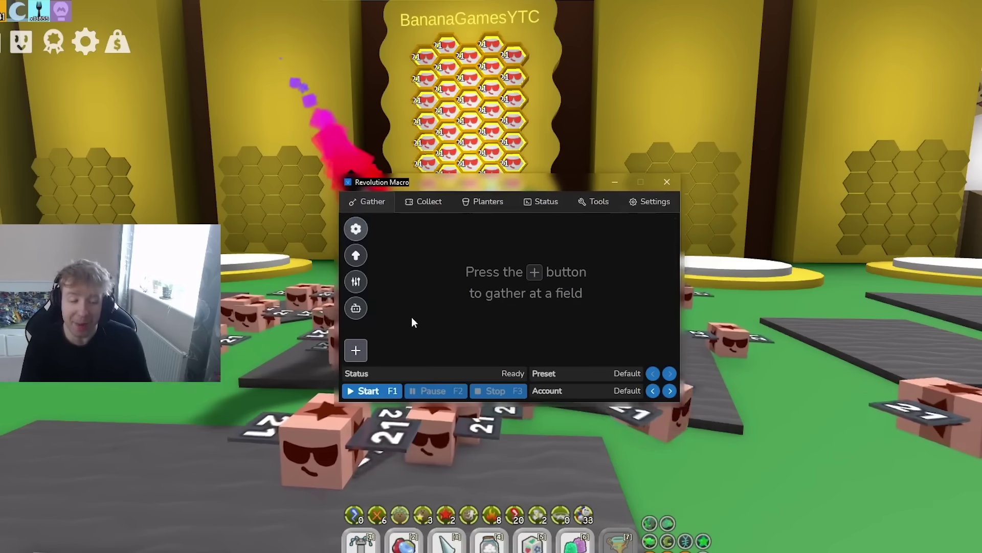
Step: Add the Pine Tree field from the 15 Bee Zone to the gather list and collapse its settings
left_click(357, 350)
left_click(356, 351)
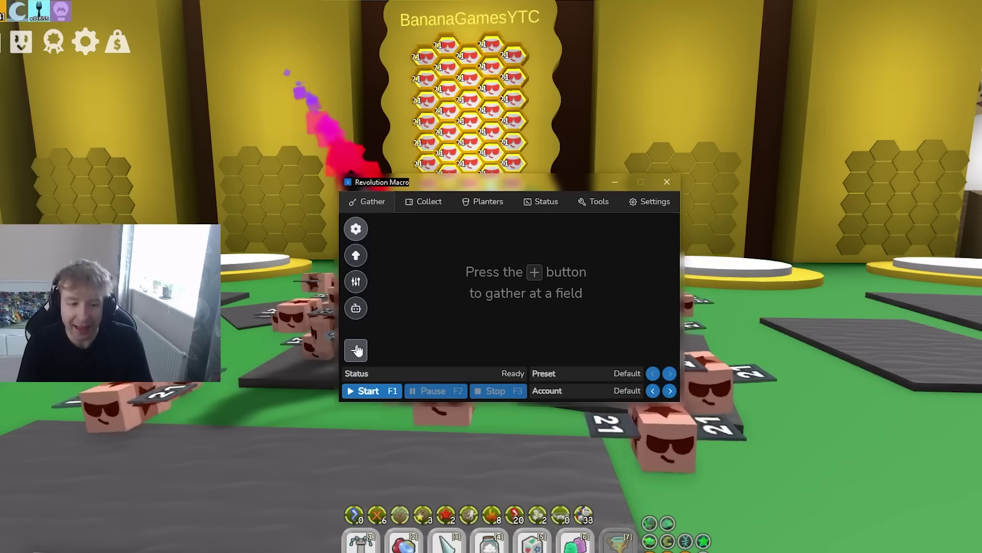
left_click(356, 351)
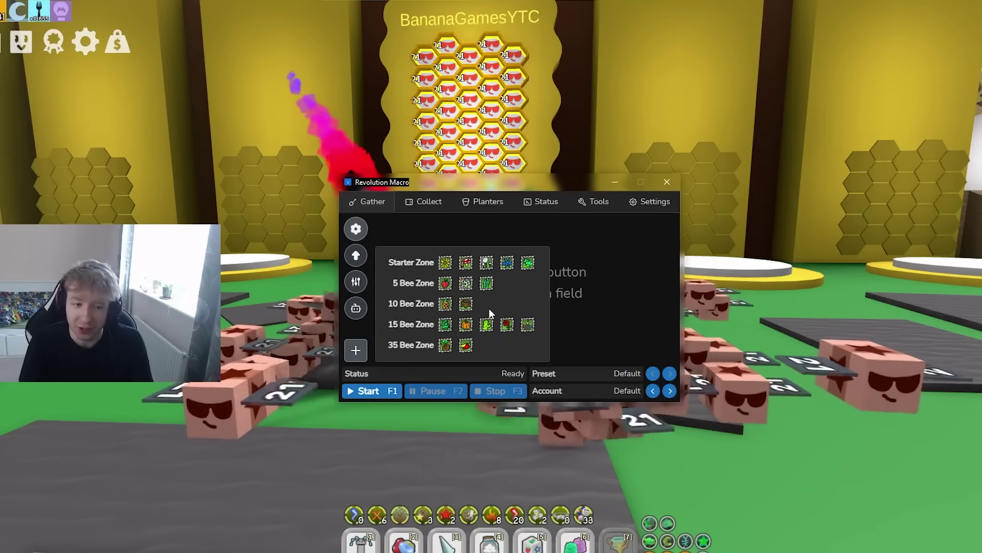
left_click(446, 327)
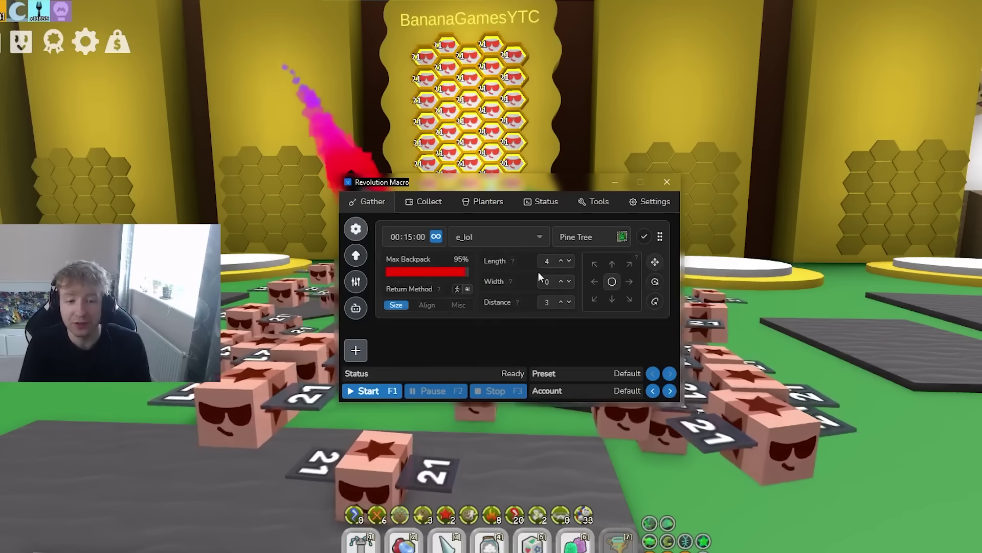
left_click(645, 238)
Step: Add the Dandelion field from the Starter Zone as a second gather entry and briefly expand its settings
left_click(356, 351)
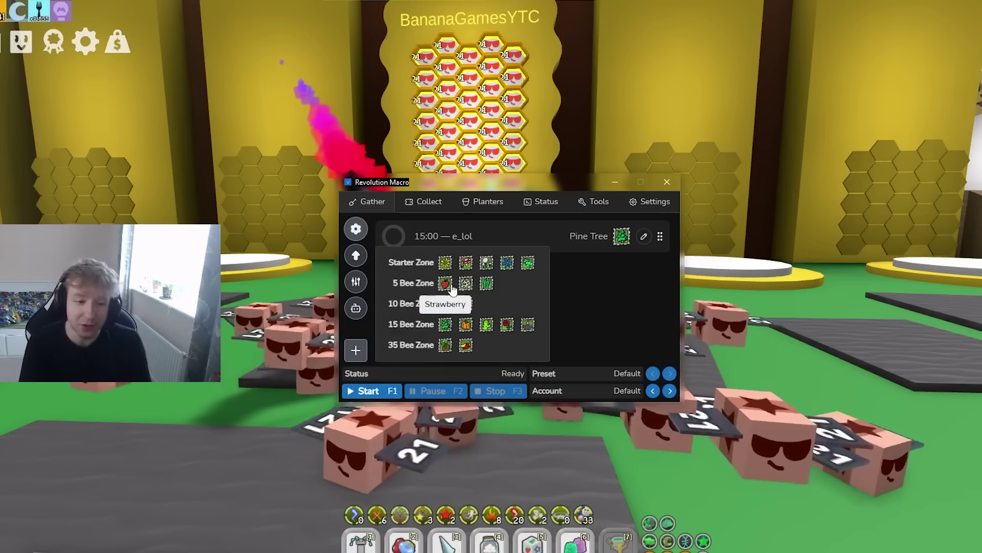
left_click(485, 265)
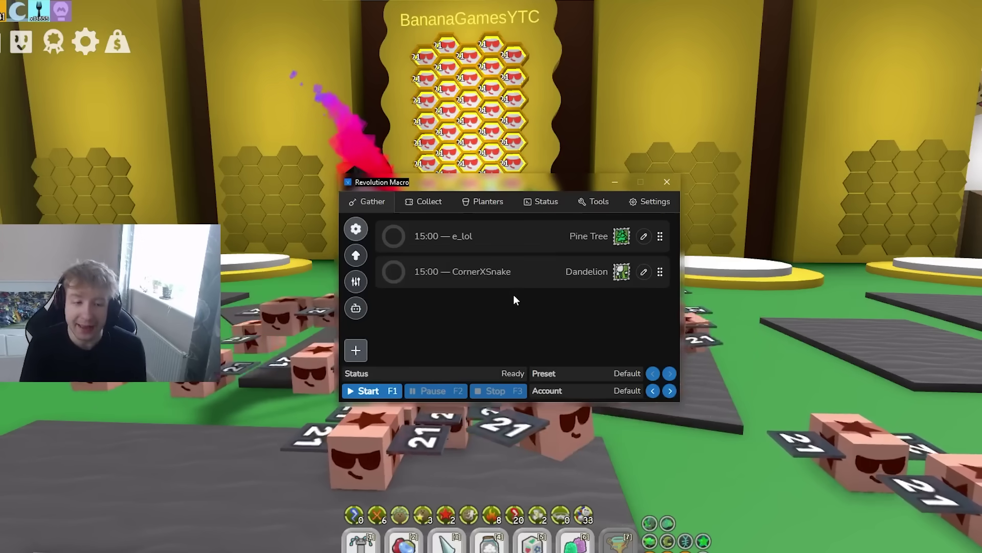
left_click(644, 279)
left_click(644, 274)
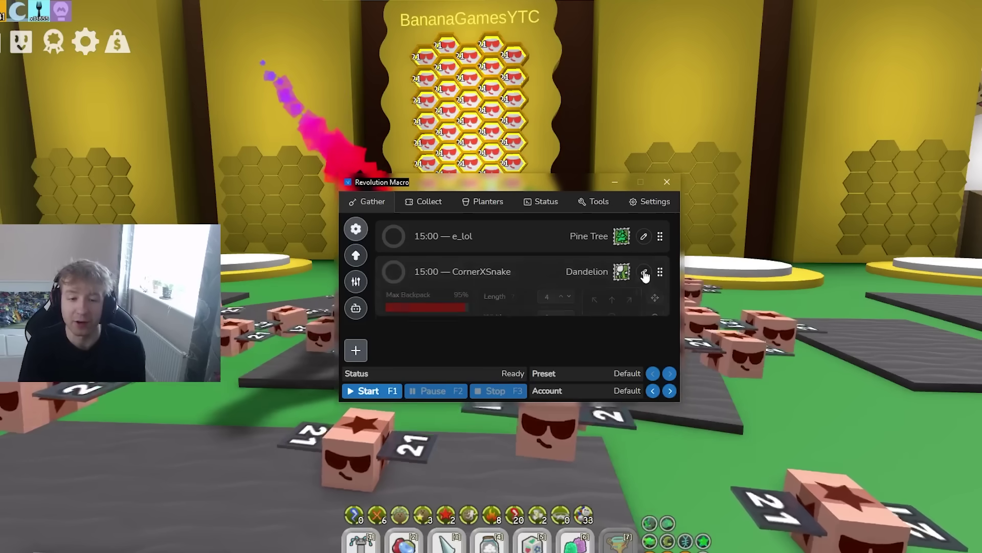
Step: Change the Pine Tree entry's gathering pattern to AI Gather
left_click(645, 238)
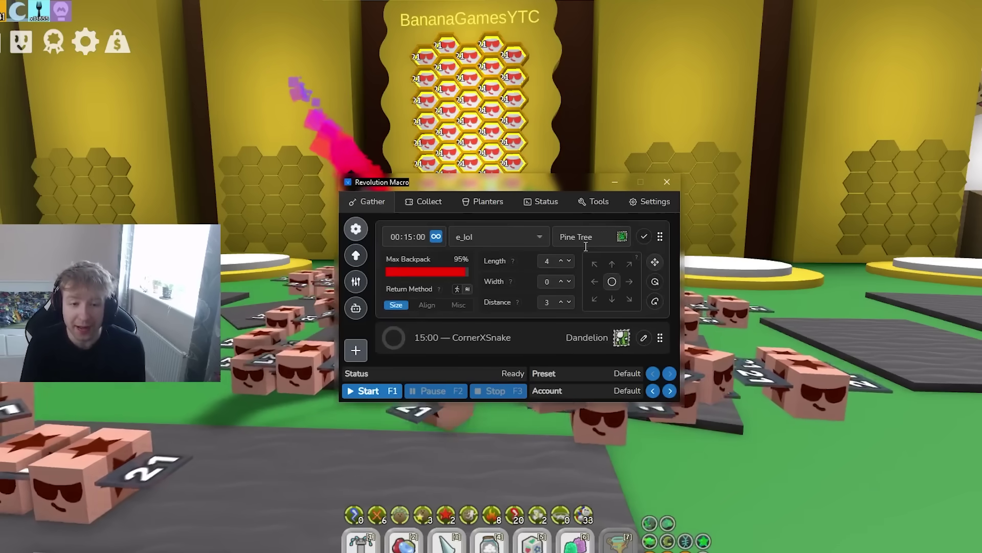
left_click(539, 238)
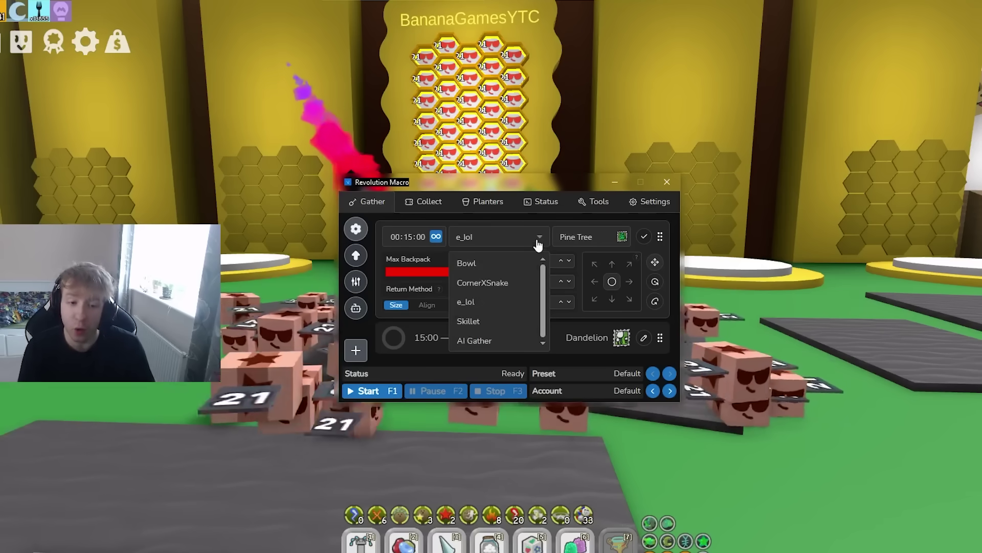
left_click(492, 341)
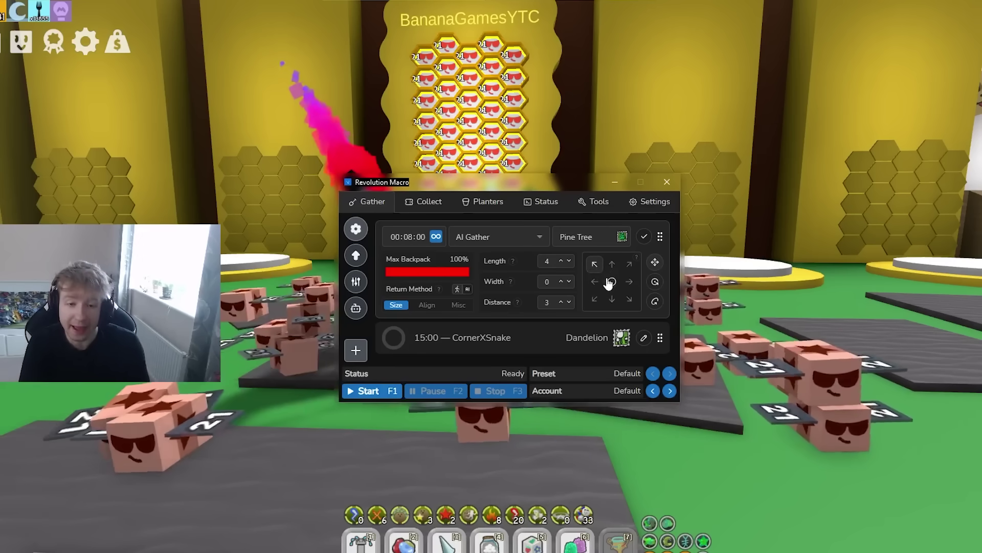
Step: Review the Pine Tree entry's Align, Misc and Size settings, switching Shift Lock on and back off
left_click(426, 304)
left_click(457, 305)
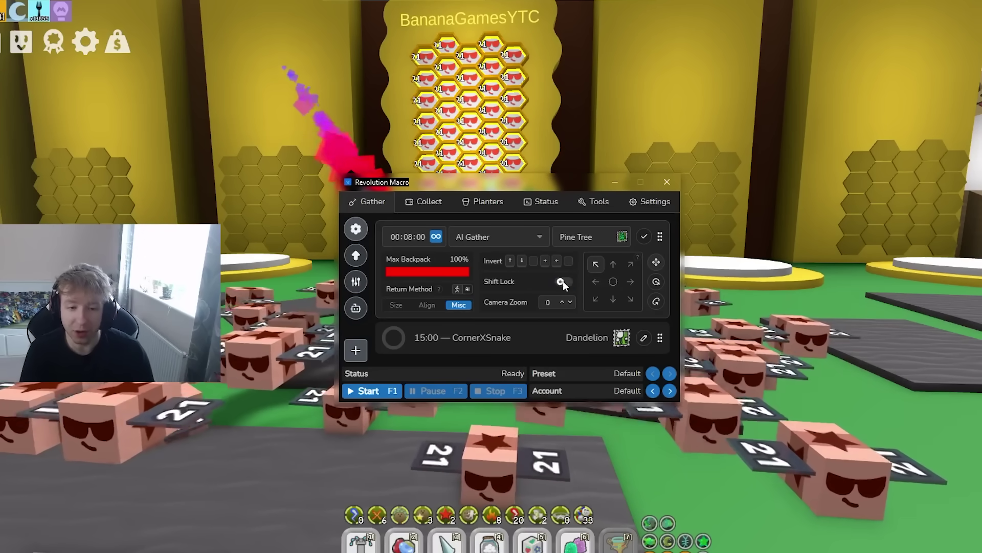
left_click(564, 281)
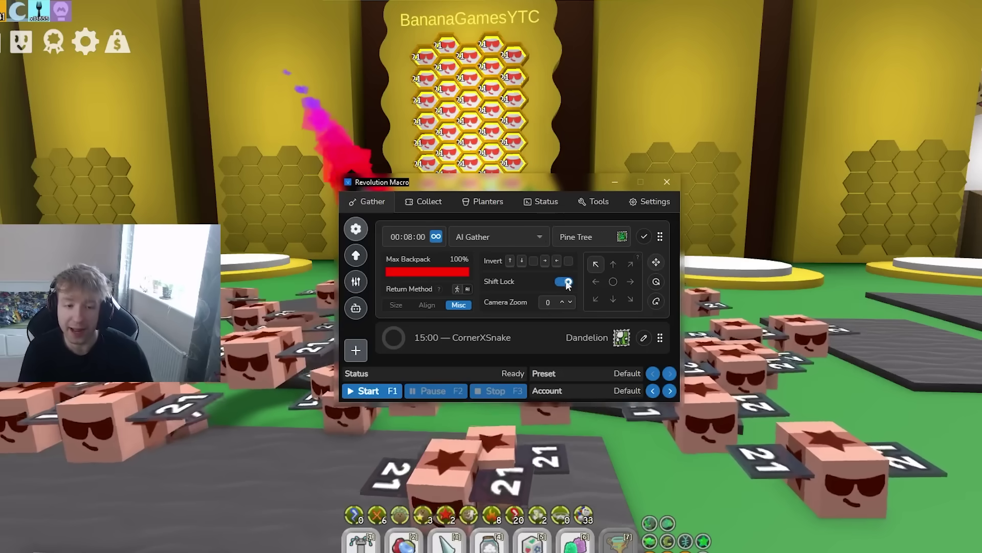
left_click(568, 282)
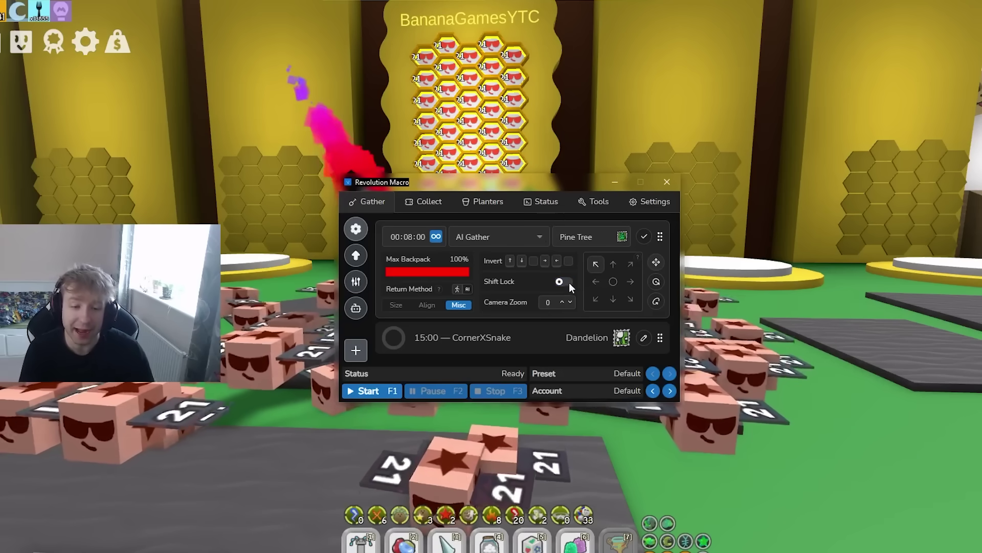
left_click(427, 304)
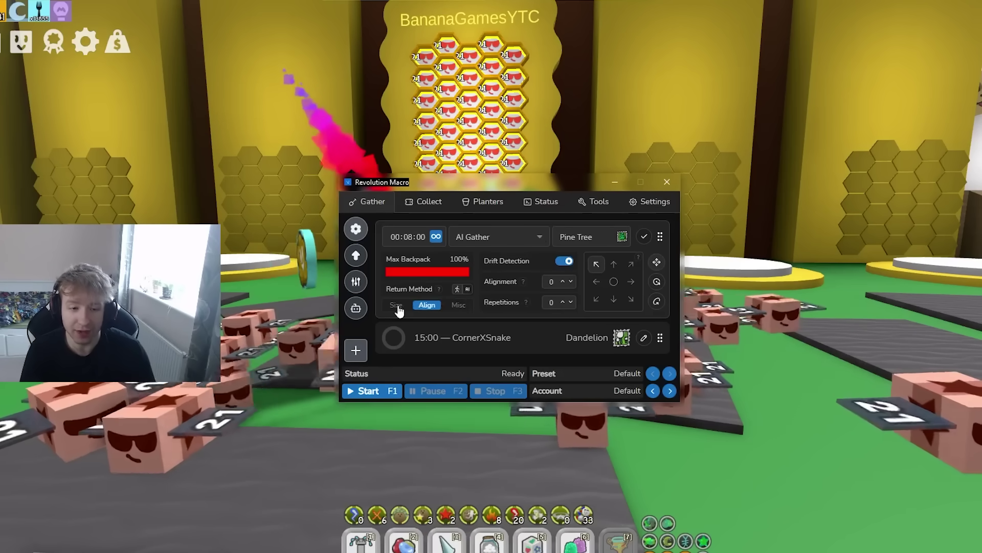
left_click(397, 305)
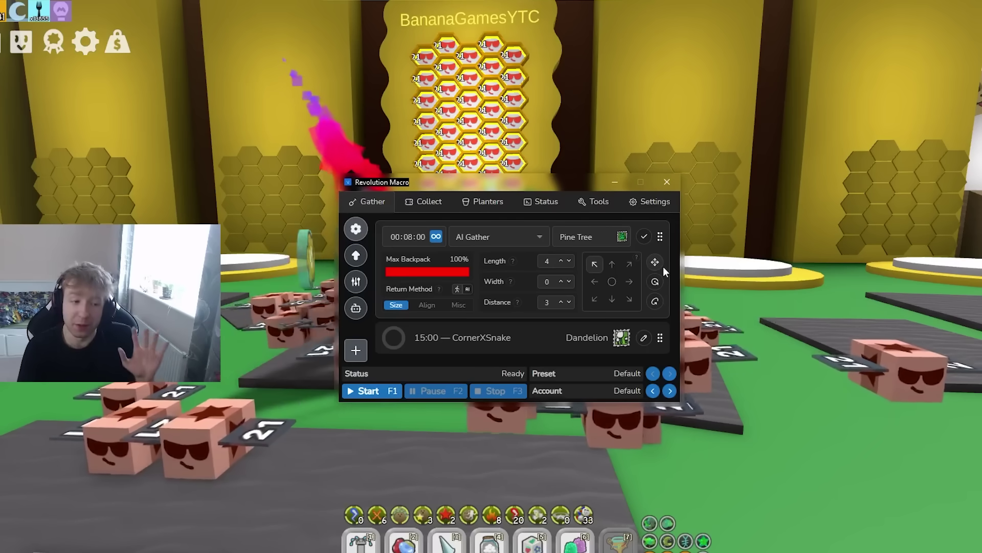
Step: Review the gathering patterns offered for the Pine Tree entry, keeping AI Gather selected
left_click(532, 236)
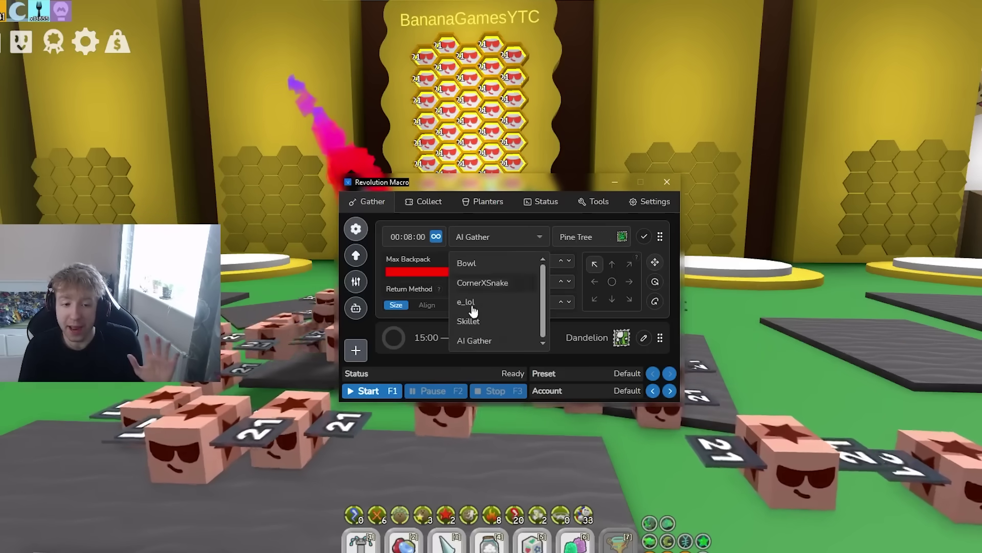
left_click(546, 230)
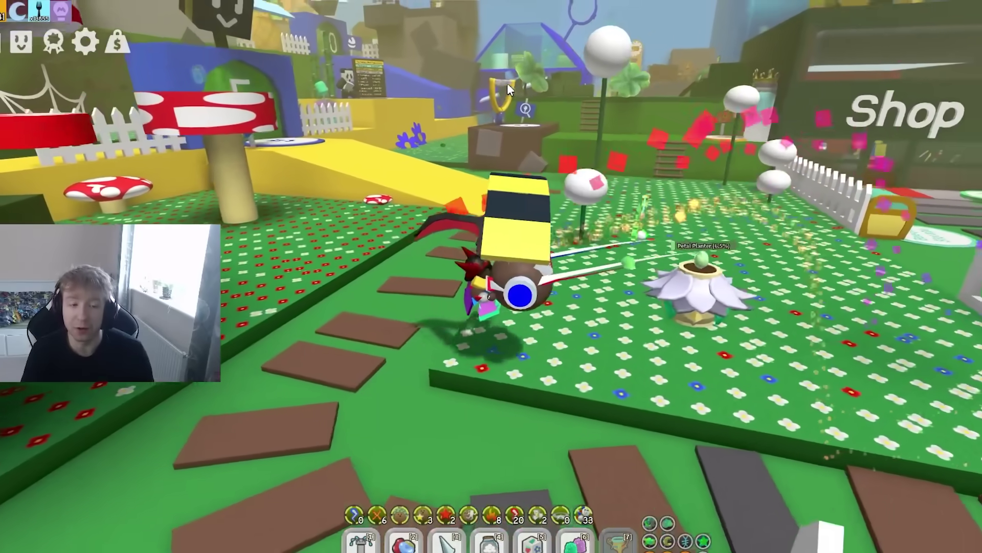
key("s")
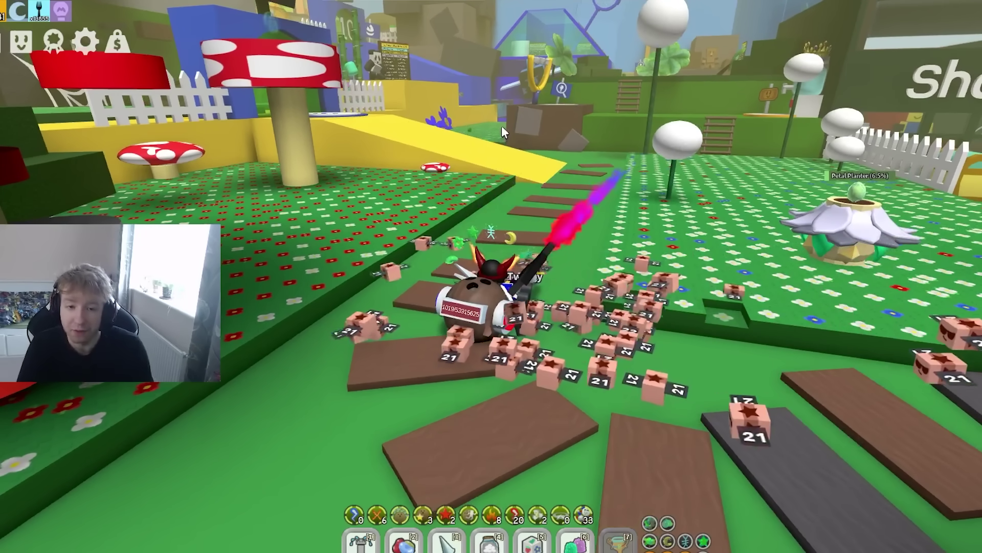
key("s")
key("s")
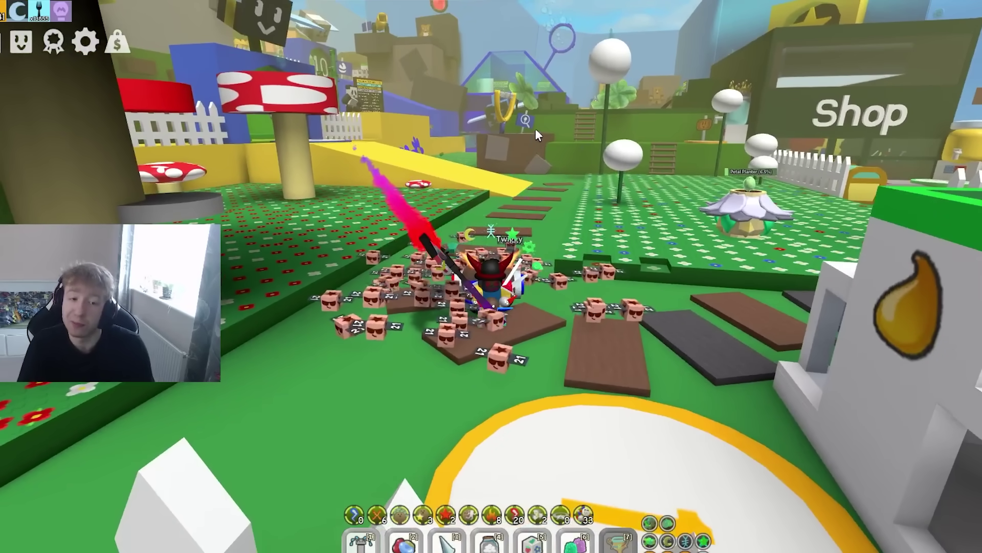
key("space")
key("space")
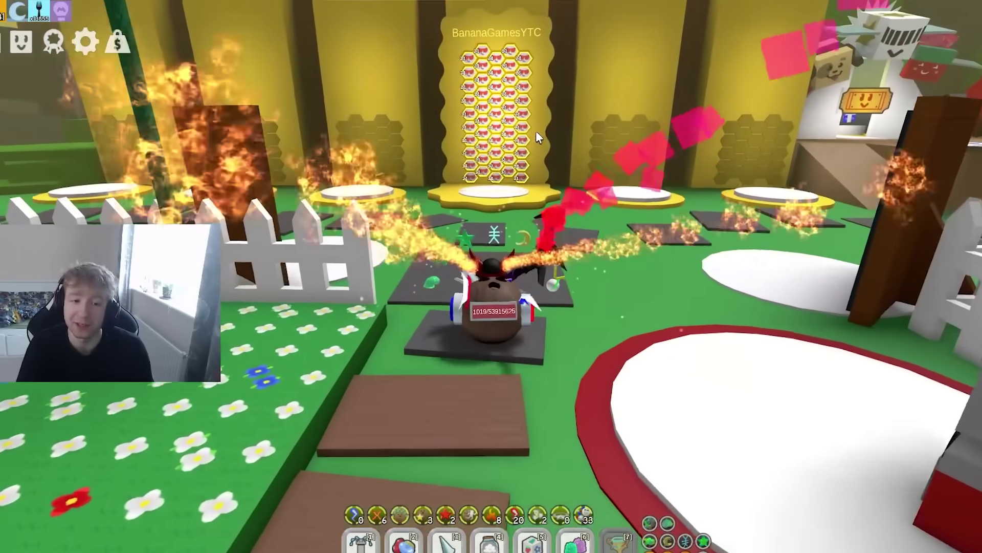
Step: Switch back to Revolution Macro and collapse the Pine Tree entry's settings
key("alt+Tab")
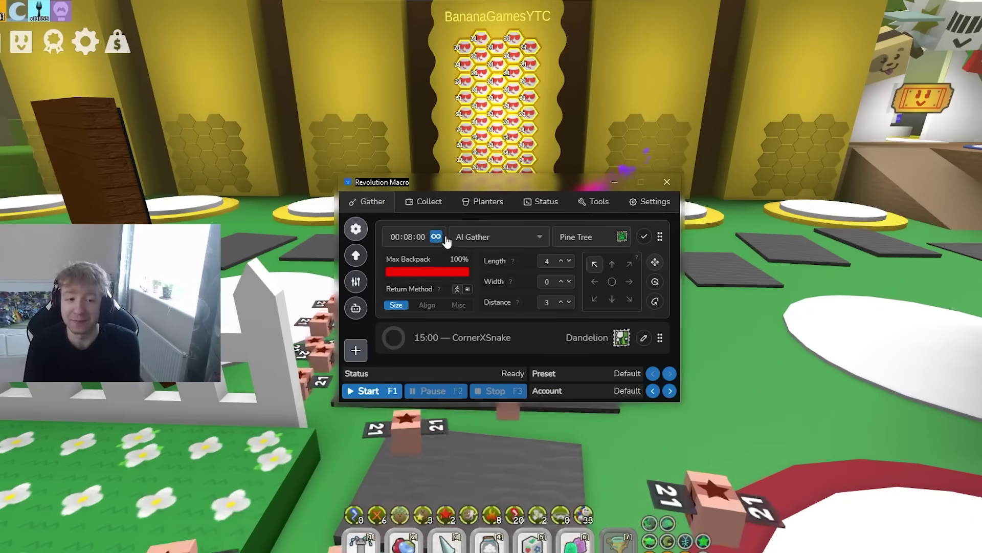
left_click(644, 238)
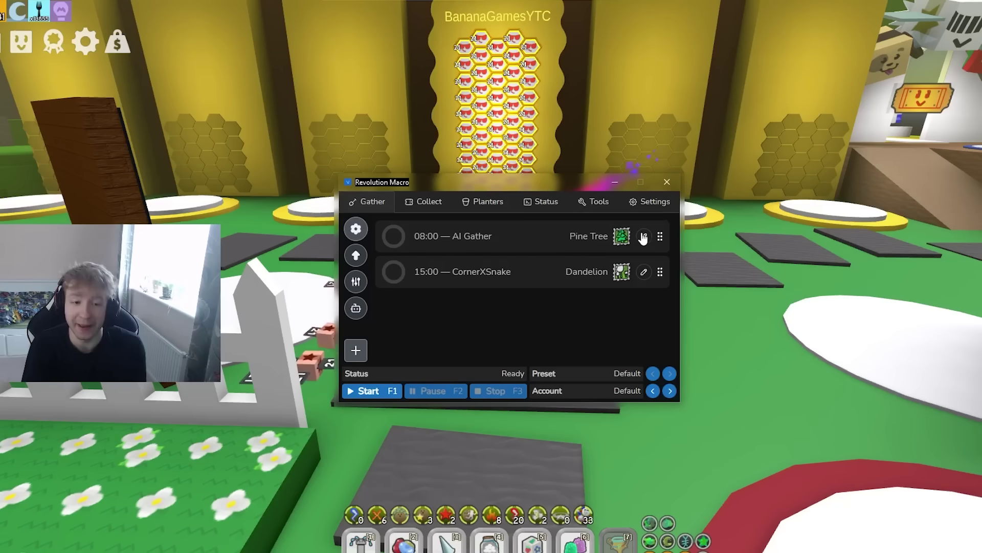
left_click(644, 275)
left_click(642, 274)
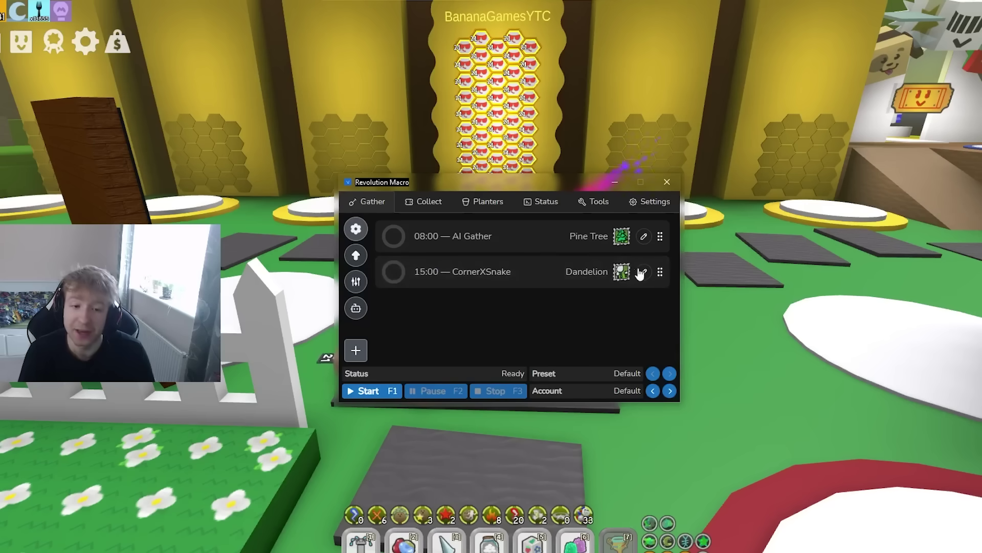
Step: Set the Dandelion entry to an 8-minute gather time, 100% max backpack and a centred start location, keeping CornerXSnake
left_click(643, 275)
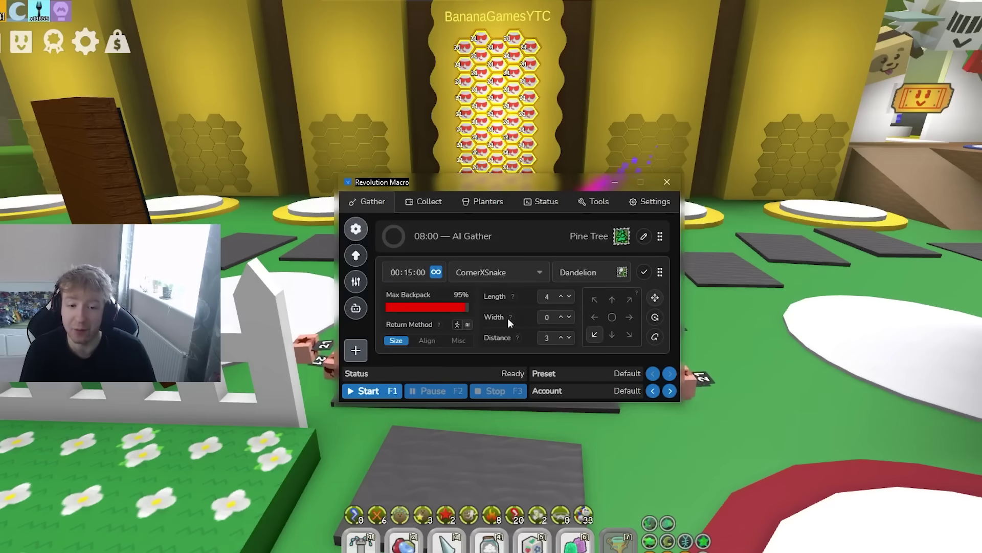
left_click(504, 271)
left_click(505, 267)
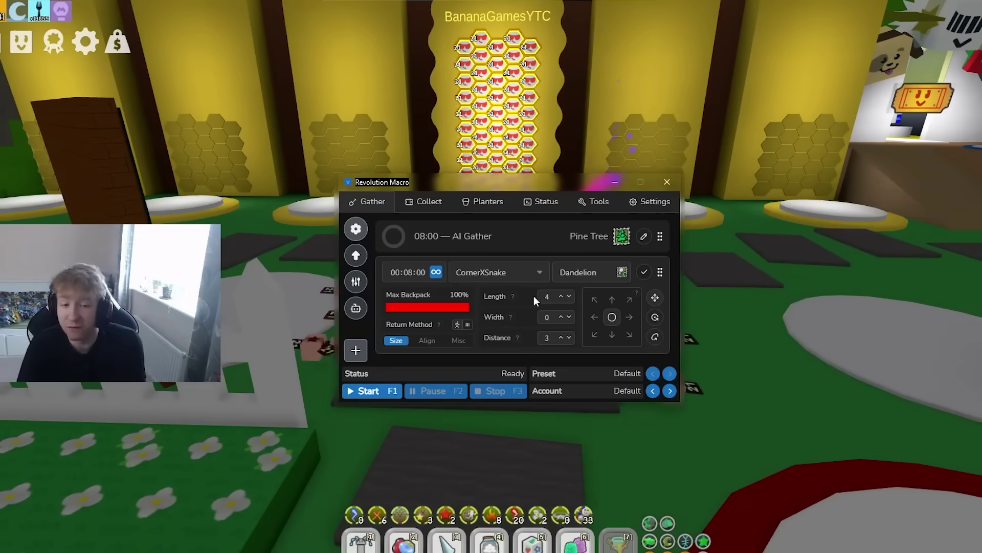
left_click(427, 340)
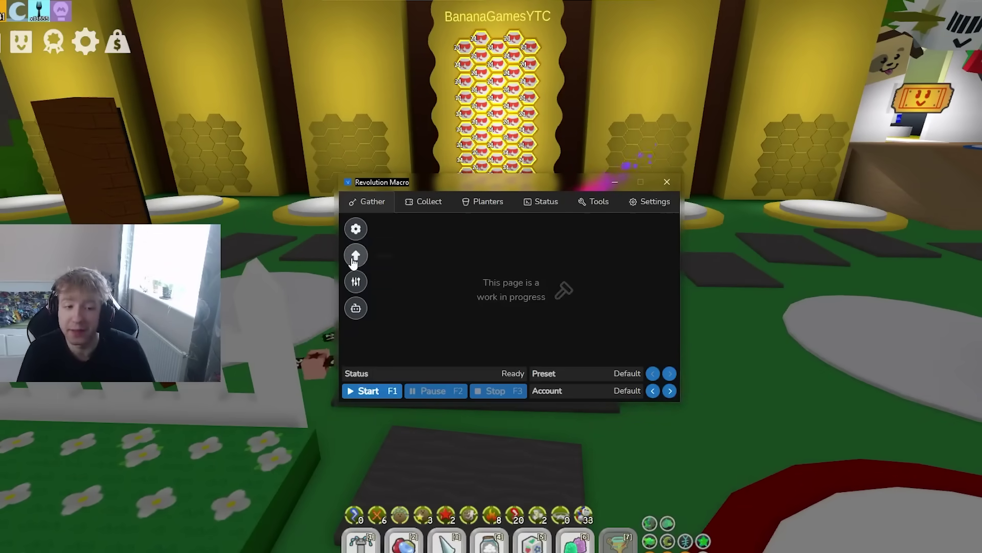
Step: Set the general gather options to 8 for both Full Bag and Inactive Honey Timeout, a Supreme sprinkler and 2 Studs spacing
left_click(355, 286)
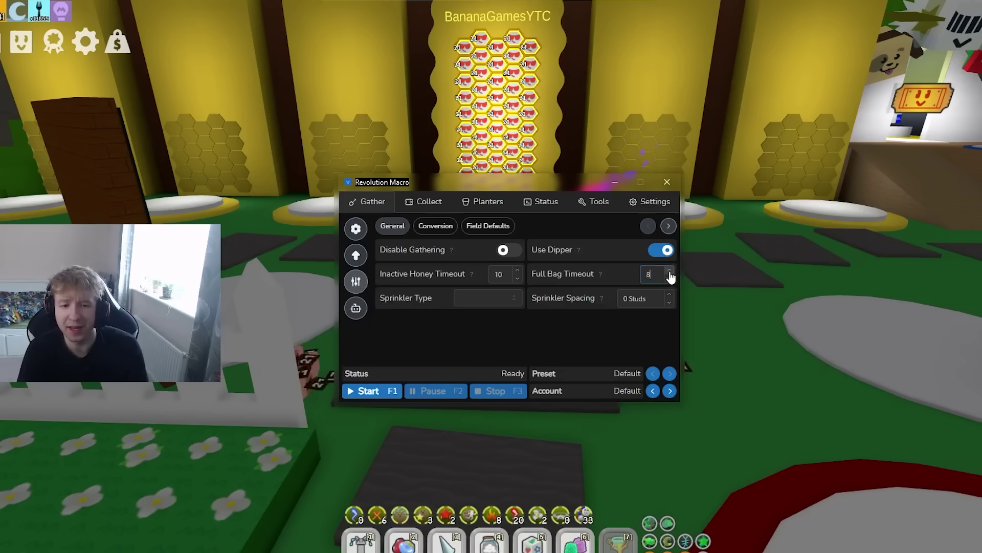
left_click(505, 301)
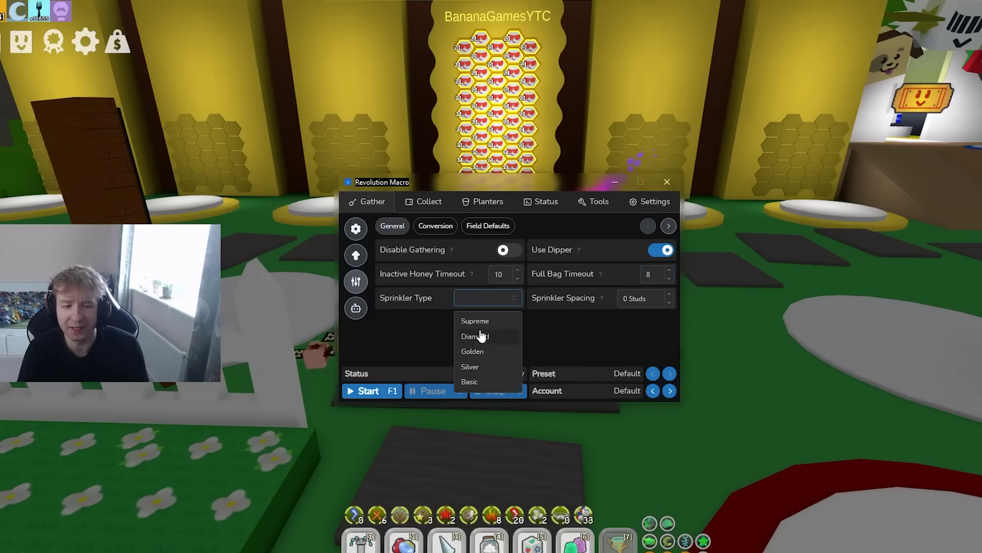
left_click(476, 322)
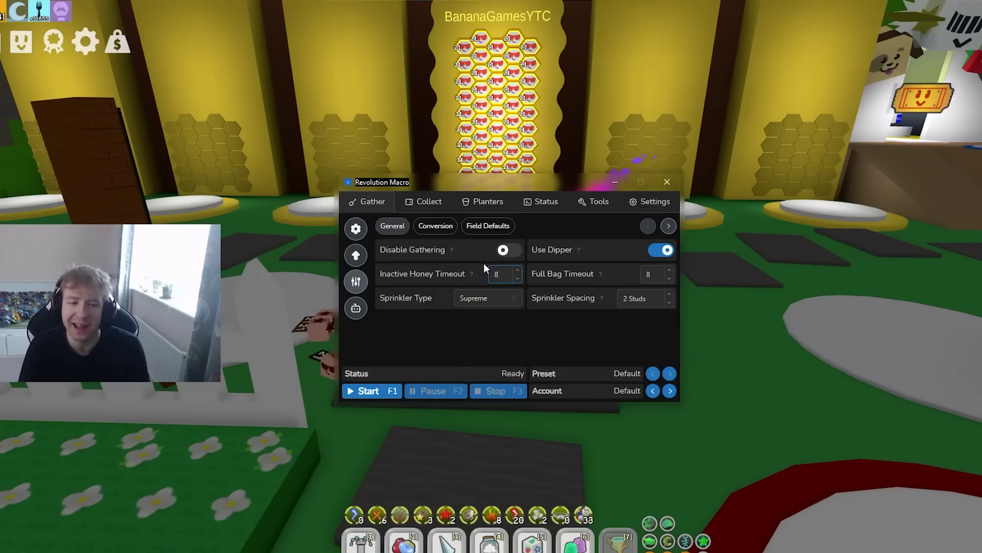
Step: Review the balloon conversion settings and the field defaults
left_click(438, 228)
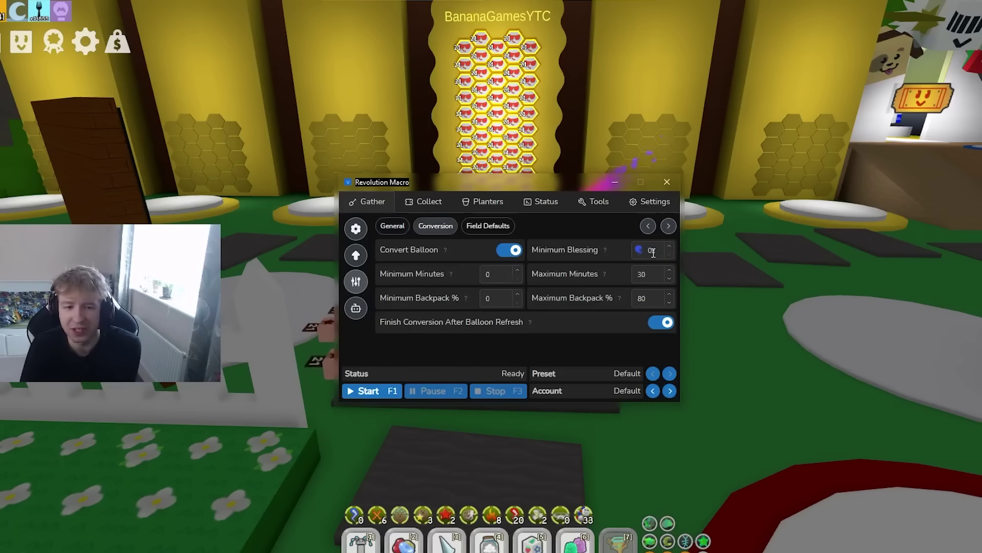
left_click(476, 228)
scroll(675, 256, "down", 3)
Step: Browse the AI Gather token priority list and inspect the Inflate Balloons token's settings
left_click_drag(527, 273, 545, 248)
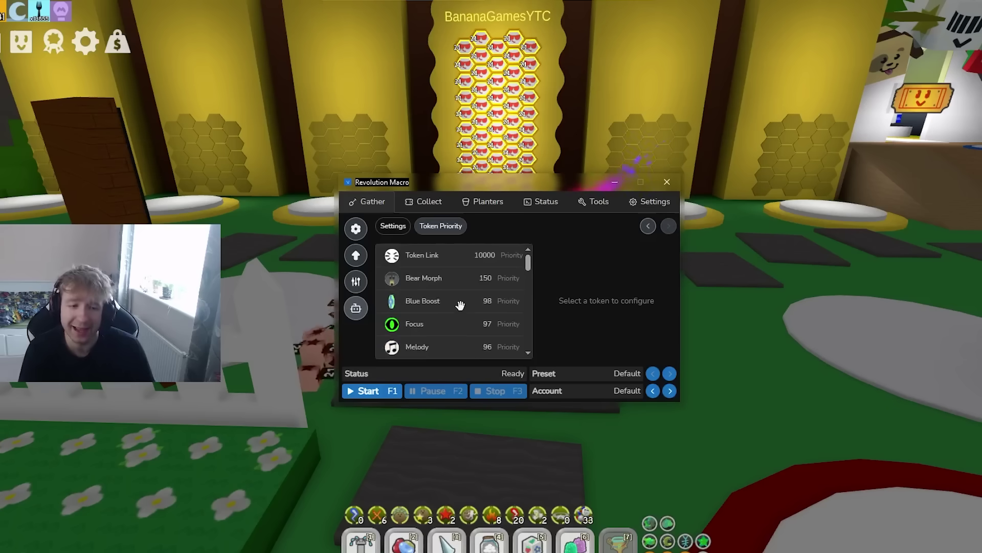
scroll(532, 276, "down", 5)
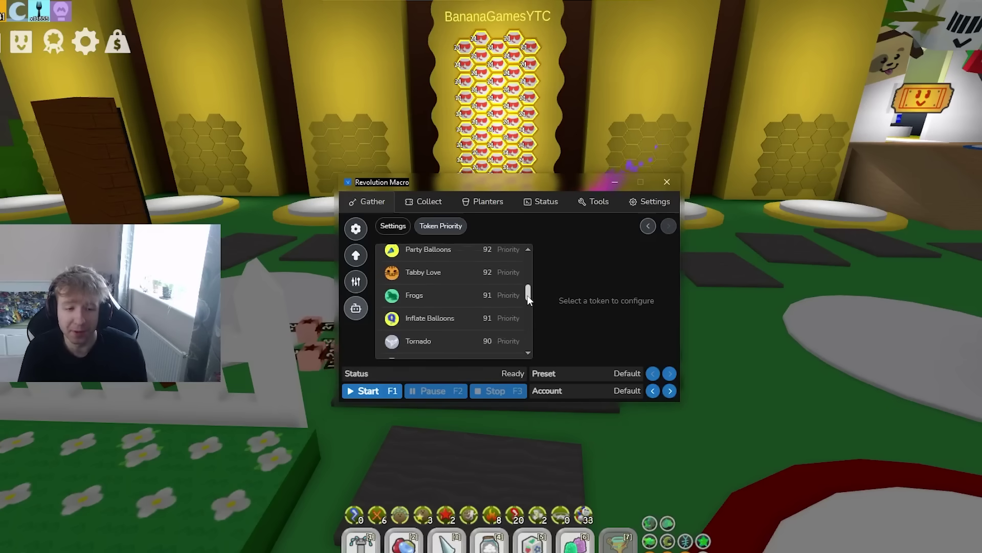
left_click(516, 305)
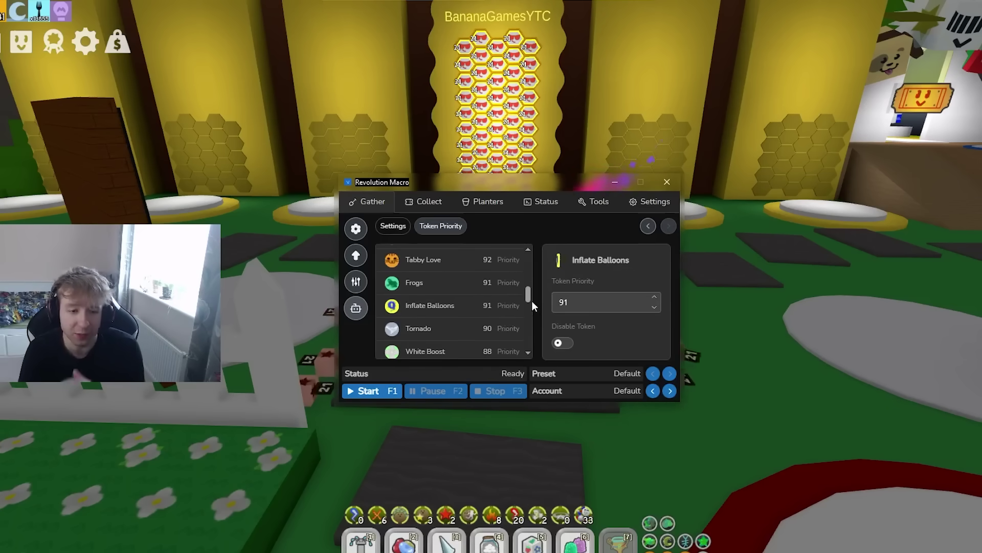
scroll(531, 269, "up", 3)
scroll(532, 269, "up", 3)
Step: Review the dispenser collection options and the Bug Run settings for each monster, including Ladybug, Rhino Beetle, Mantis and Spider
left_click(429, 205)
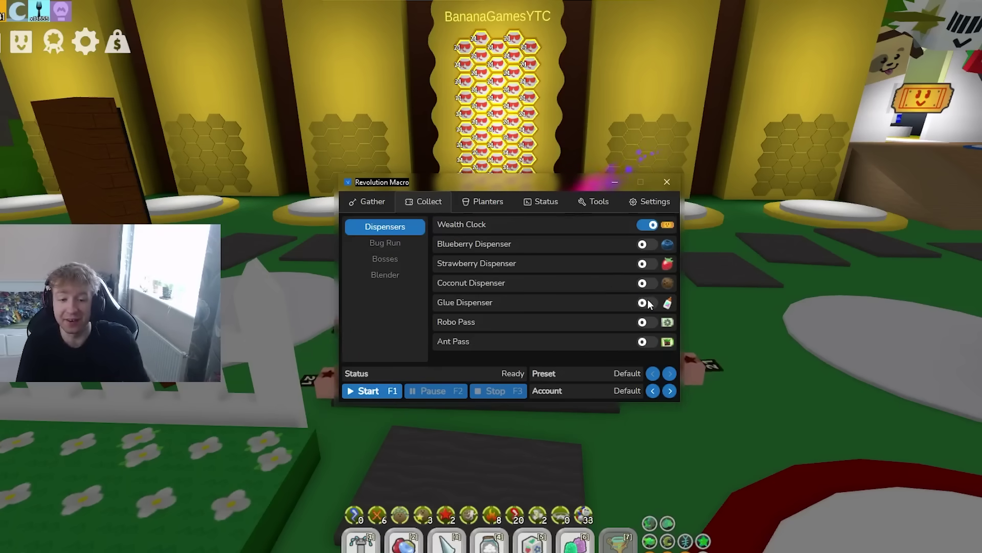
left_click(385, 242)
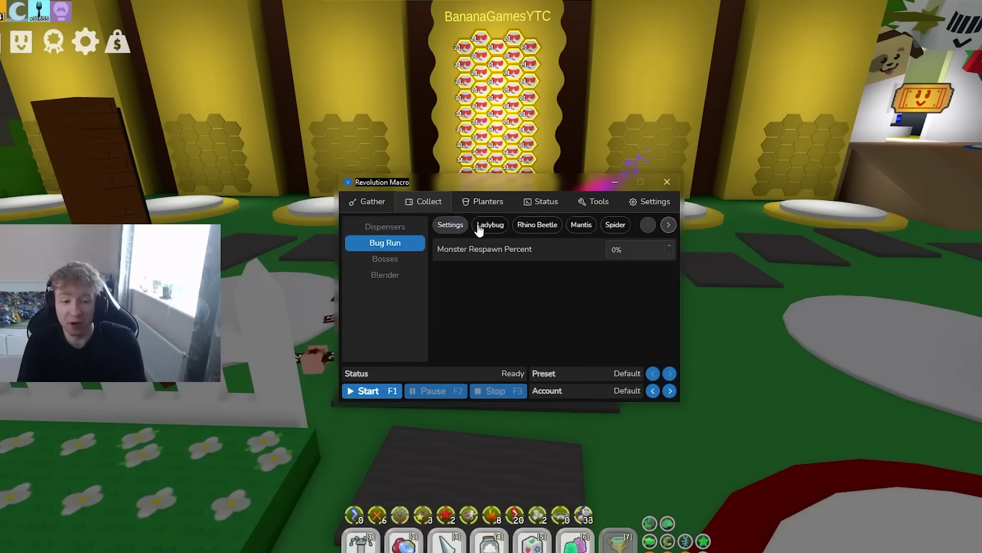
left_click(486, 225)
left_click(583, 225)
left_click(614, 224)
left_click(547, 228)
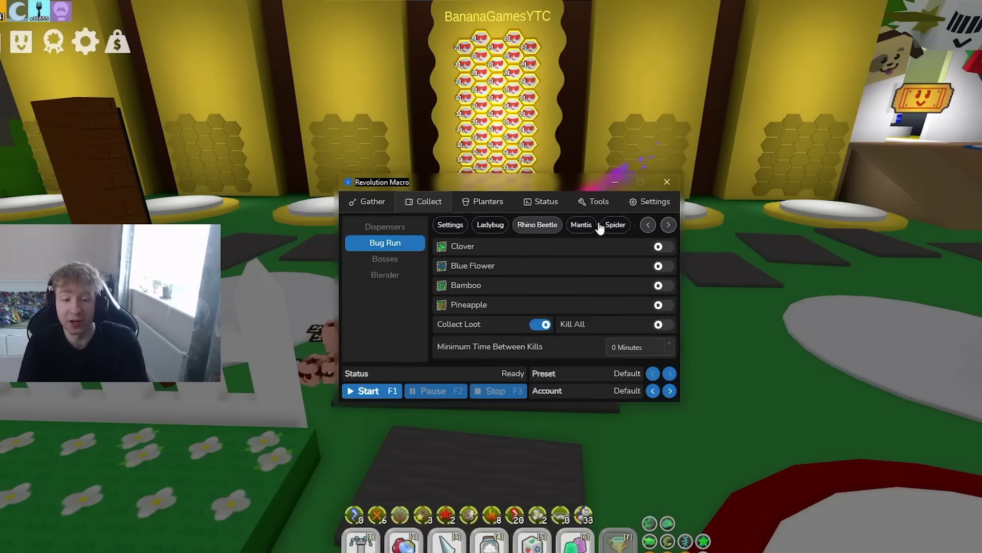
left_click(668, 224)
left_click(668, 225)
left_click(669, 225)
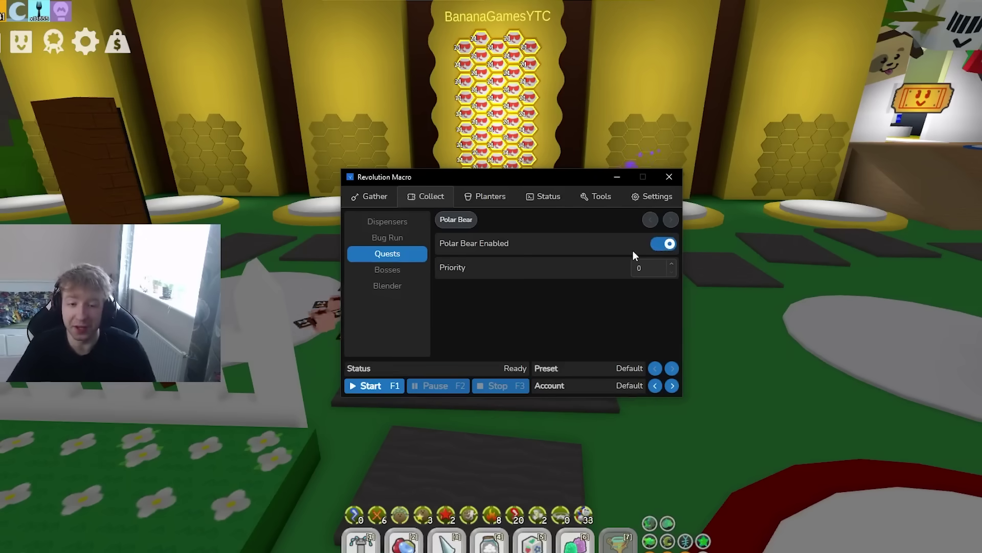
Step: Start the macro with the Polar Bear quest enabled, watch it run in the game, and stop it
key("F1")
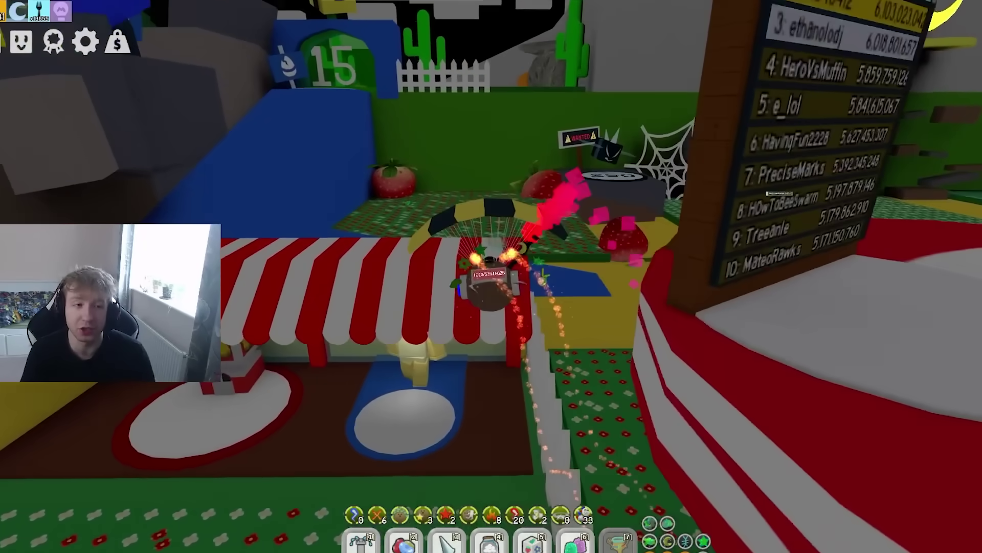
left_click(21, 42)
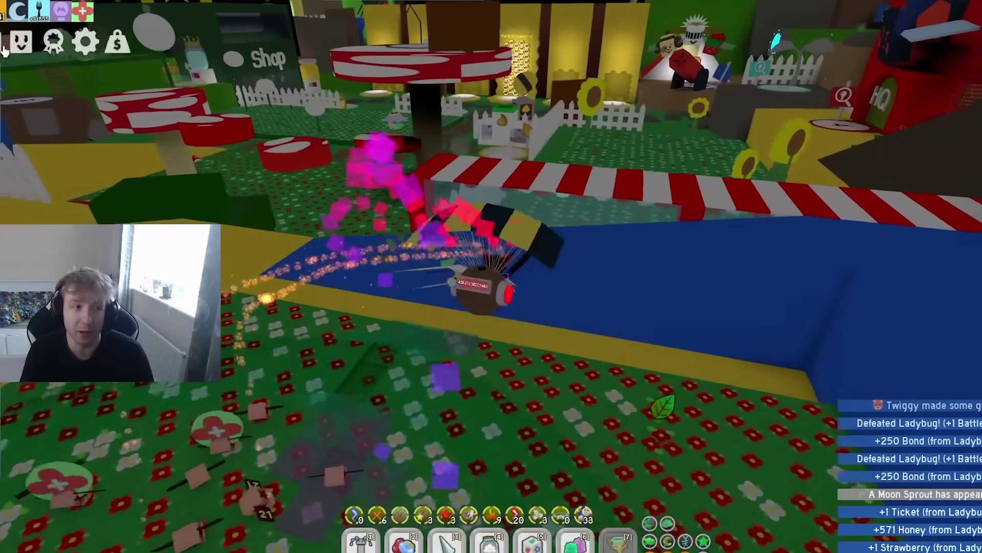
key("F3")
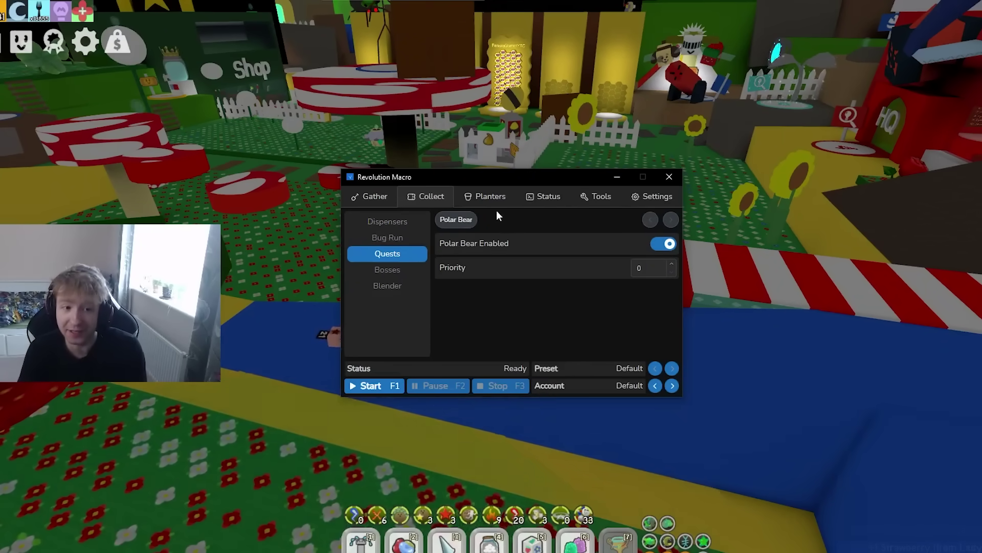
Step: Clear the existing planter schedule
left_click(491, 198)
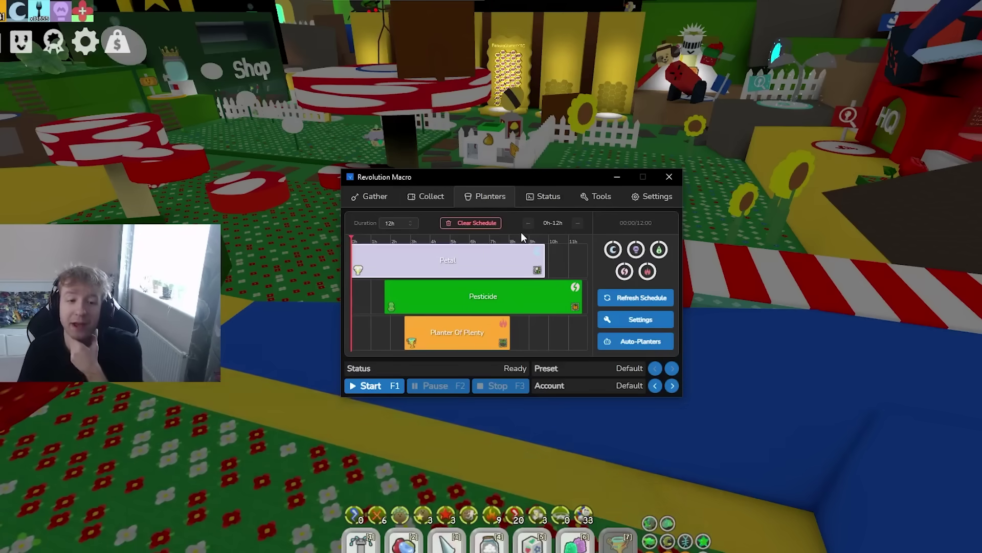
left_click(471, 223)
left_click(570, 312)
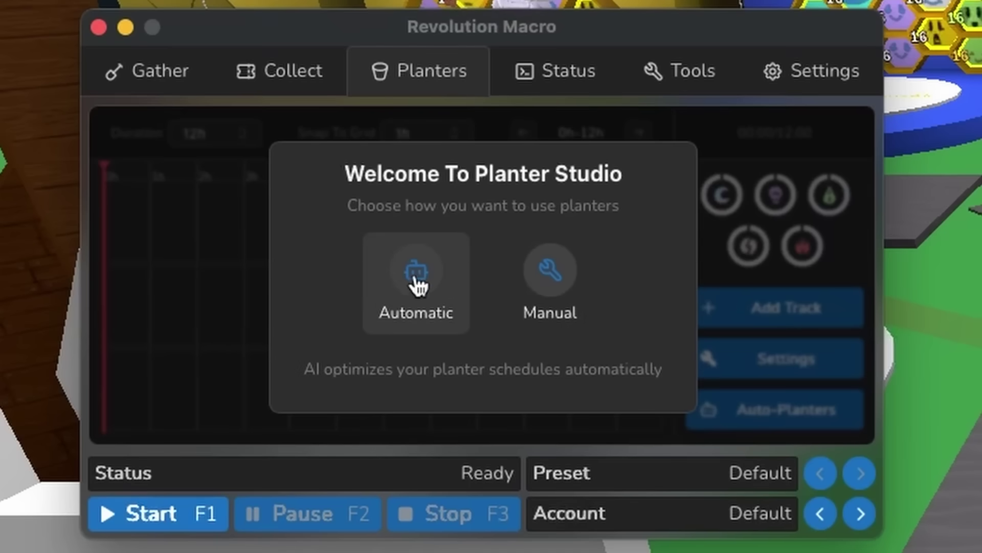
Step: Set up automatic planters with the yellow, candy-striped, blue and red pots and 80% goals for all five nectars
left_click(415, 293)
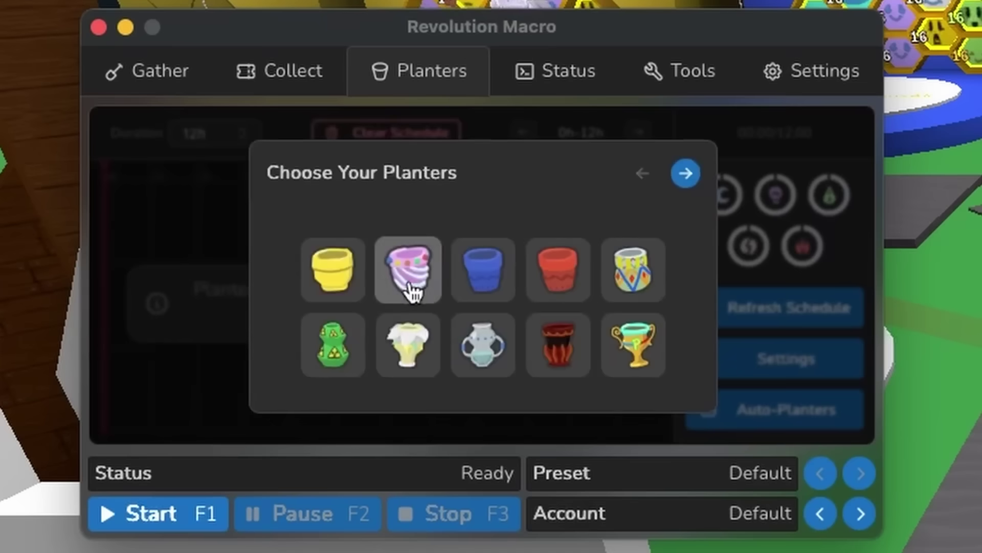
left_click(333, 276)
left_click(480, 283)
left_click(535, 283)
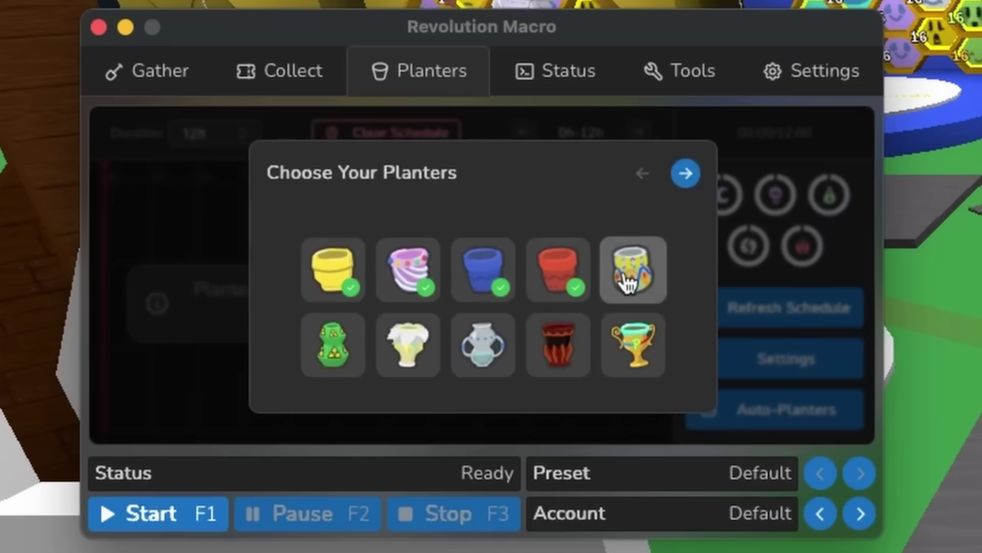
left_click(684, 174)
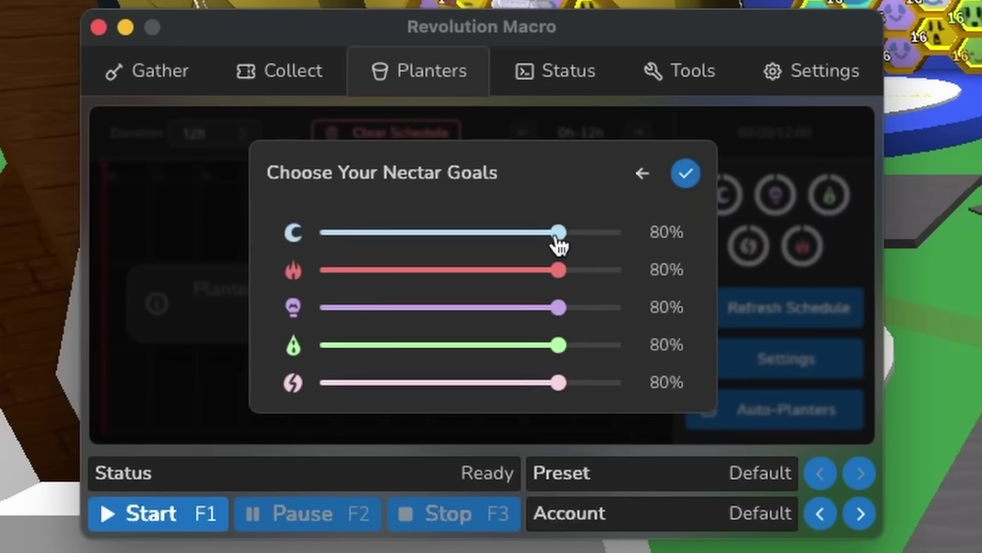
left_click(686, 173)
Step: Add a Hydroponic planter for the third Comforting field and place it at 0h on the first row of the manual schedule
left_click(785, 314)
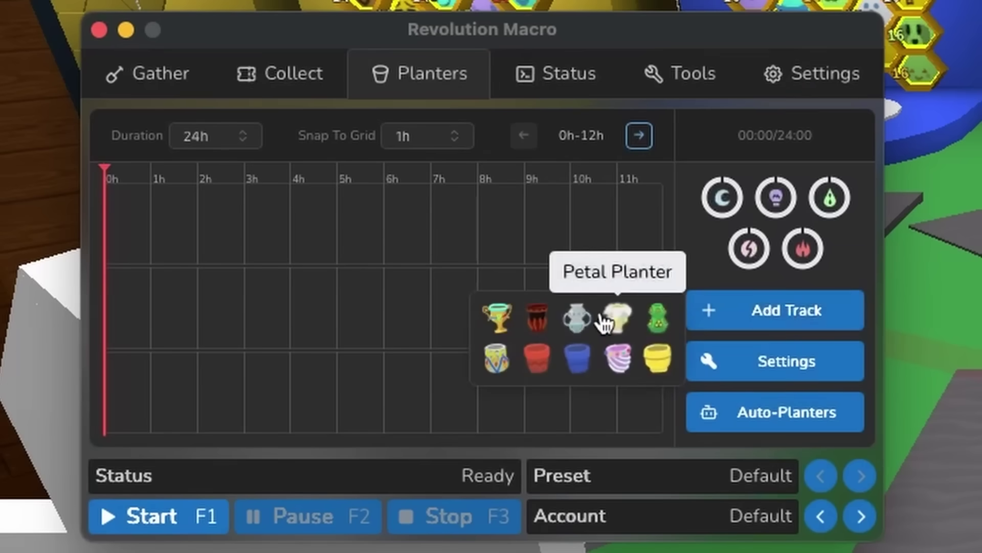
left_click(577, 317)
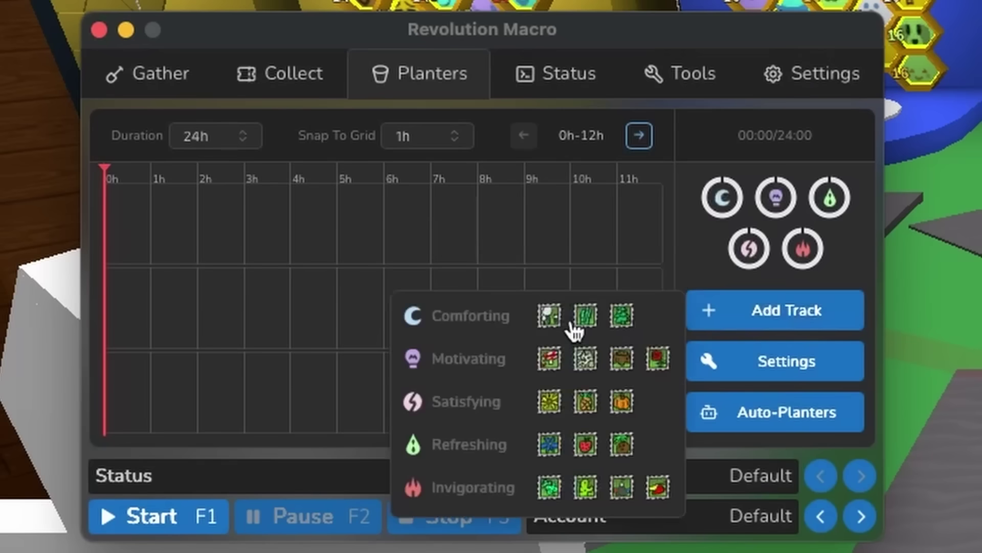
left_click(623, 314)
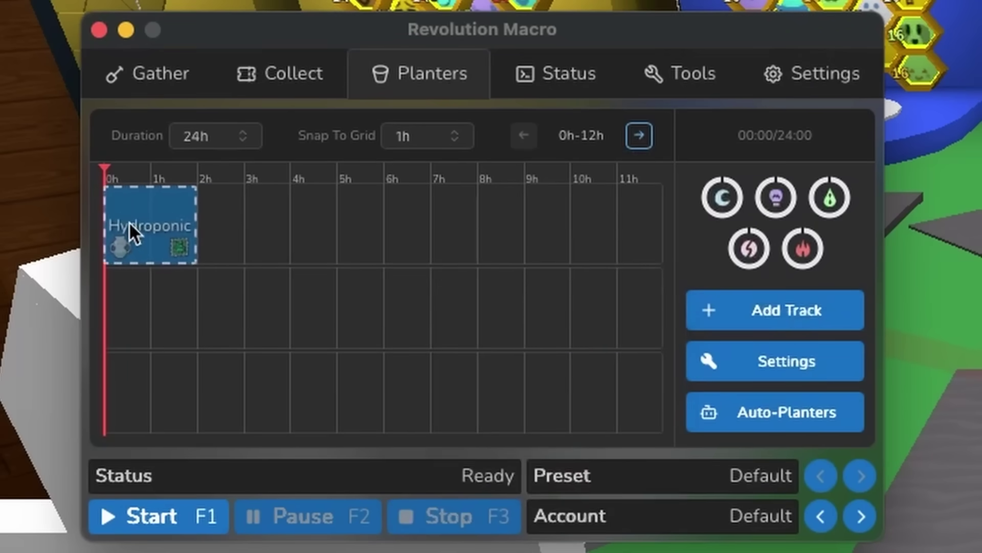
left_click(130, 221)
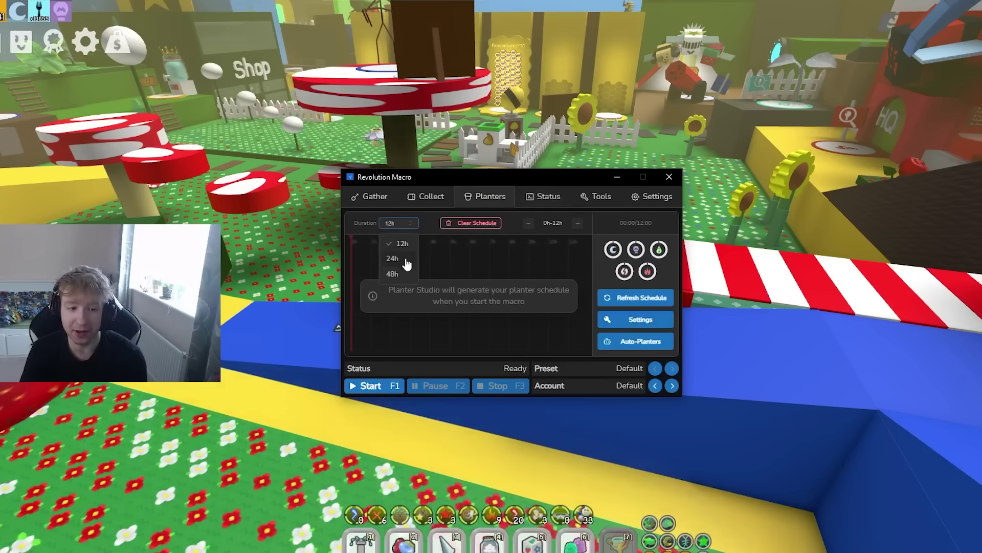
Step: Set the automatic planter schedule's duration to 24h
left_click(405, 262)
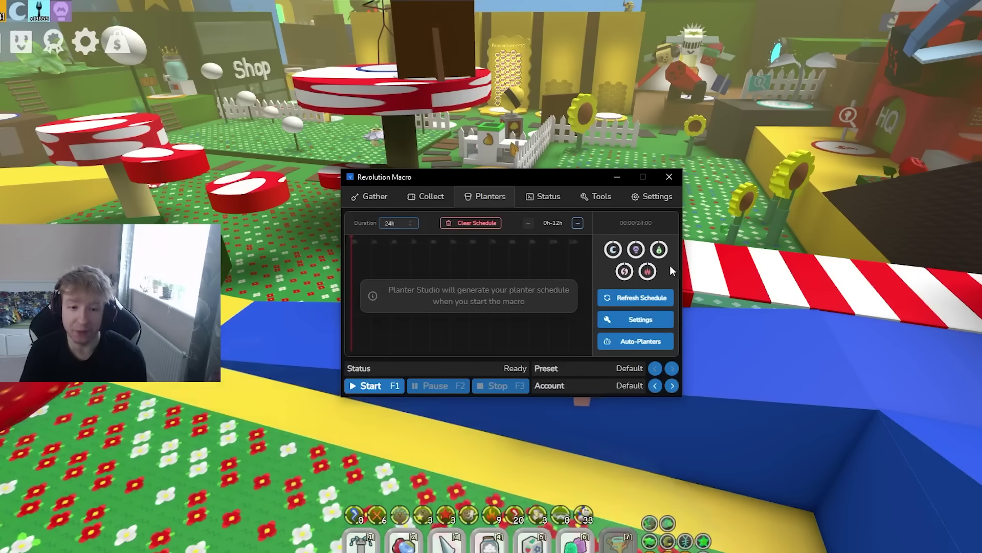
Step: Review the planter settings for disabling planters, gathering loot and the timeline mode
left_click(652, 322)
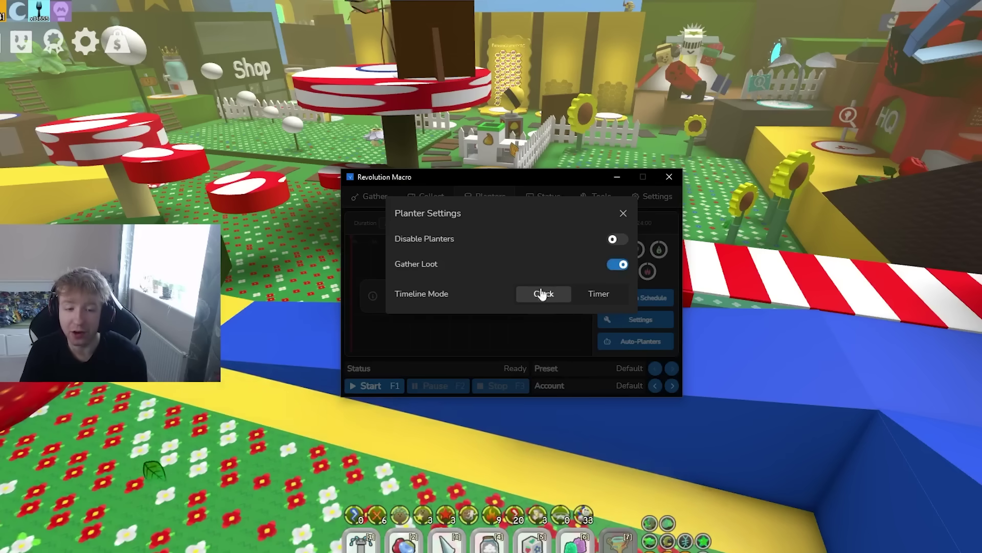
left_click(624, 215)
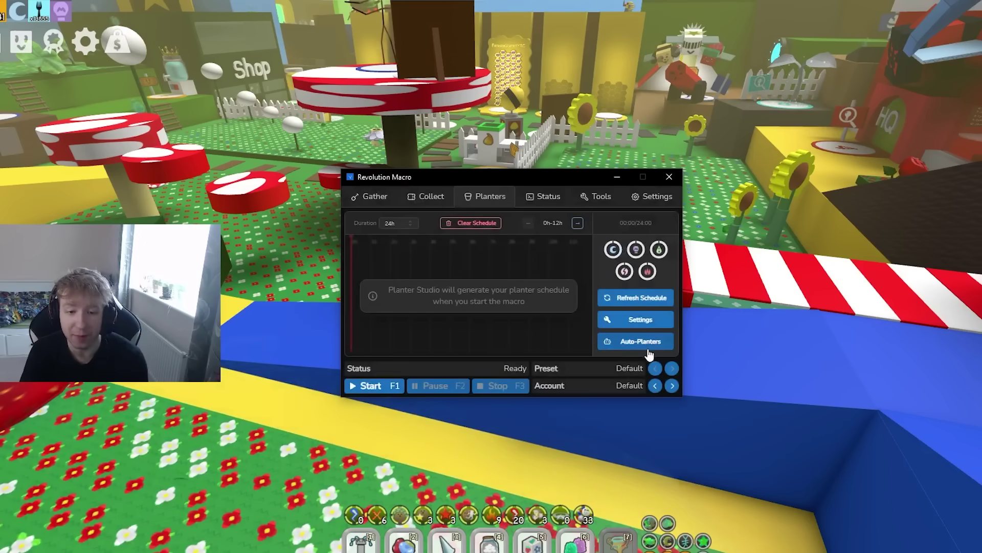
Step: Set the automatic nectar goals to 100%, with priority 4 for Motivating and Satisfying and priority 5 for Refreshing
left_click(641, 341)
left_click(504, 219)
mouse_move(534, 248)
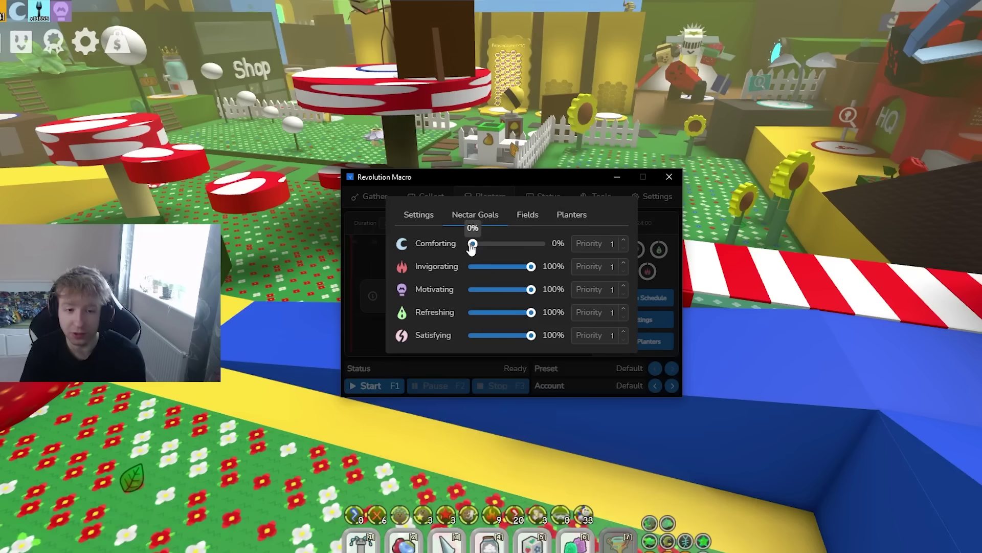
left_click_drag(472, 247, 588, 293)
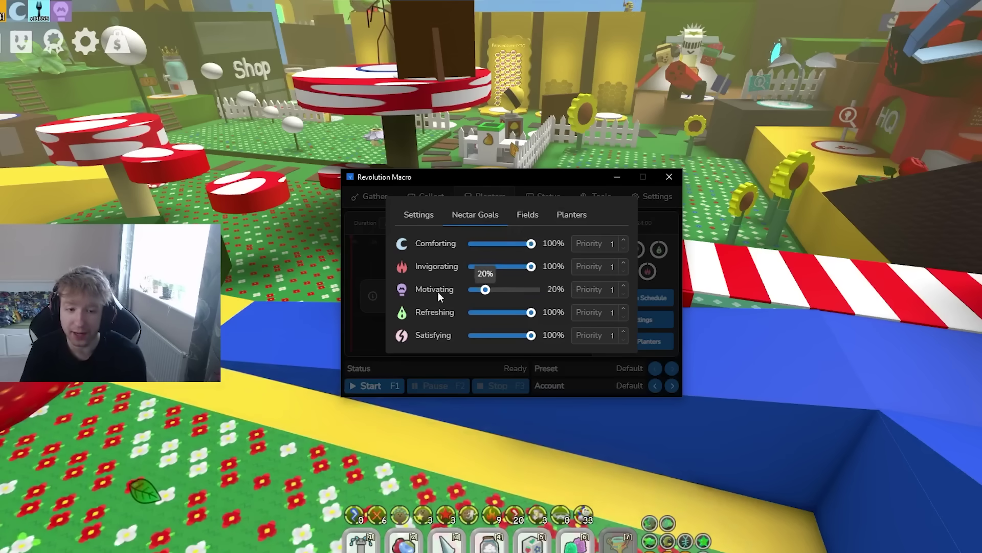
left_click_drag(430, 297, 630, 293)
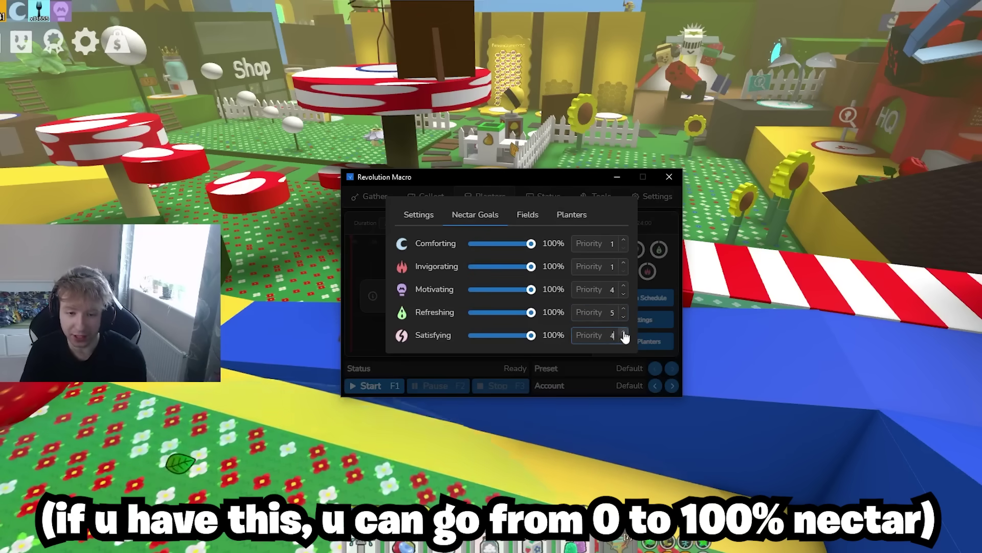
Step: Examine the per-field planter restrictions for the Dandelion field and the third Refreshing field
left_click(528, 215)
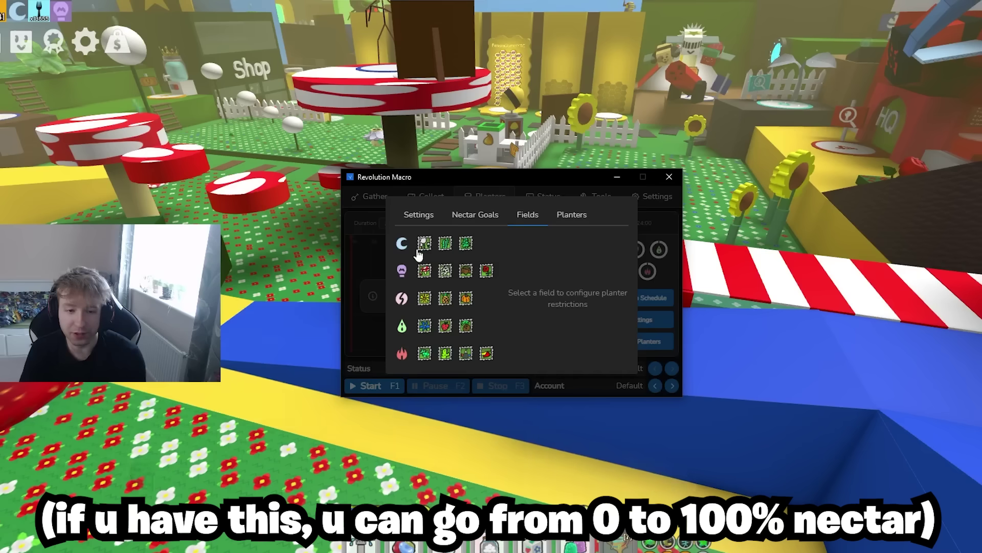
left_click(424, 243)
scroll(568, 281, "down", 3)
scroll(517, 268, "up", 3)
left_click(466, 325)
scroll(635, 266, "down", 3)
scroll(634, 271, "up", 3)
left_click(586, 219)
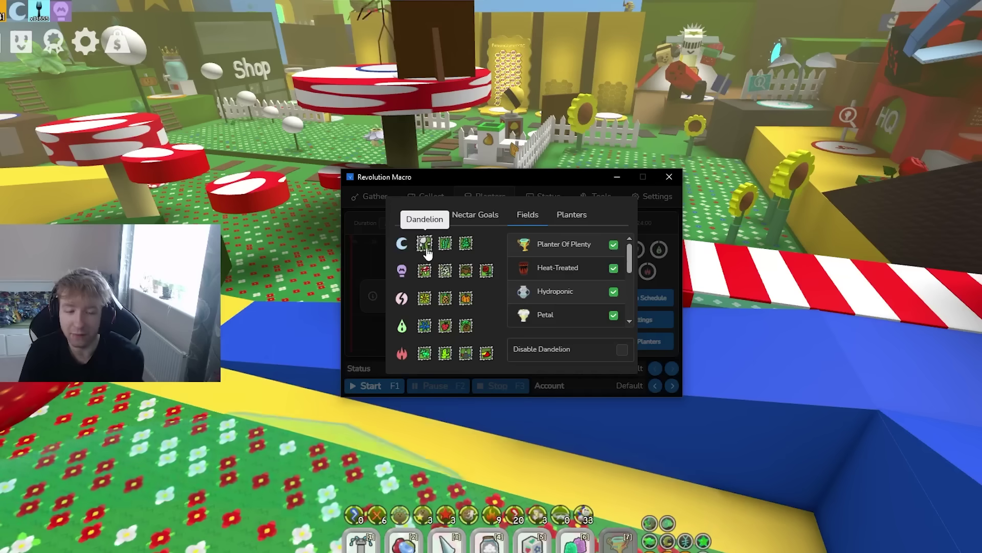
Step: Exclude planters from the Dandelion field, including Planter Of Plenty, Heat-Treated, Hydroponic and Red Clay
left_click(622, 349)
left_click(444, 244)
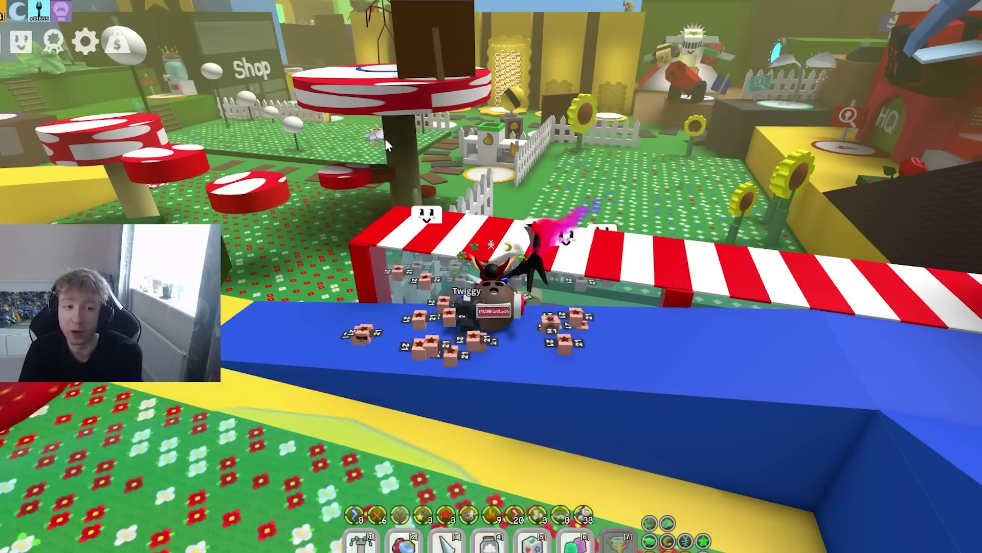
left_click(614, 269)
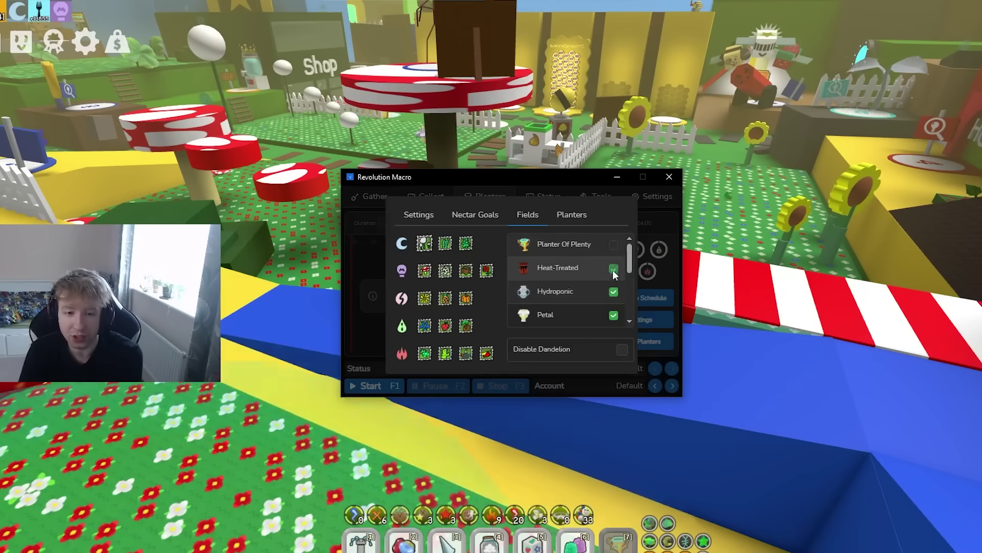
left_click(614, 291)
scroll(614, 302, "down", 2)
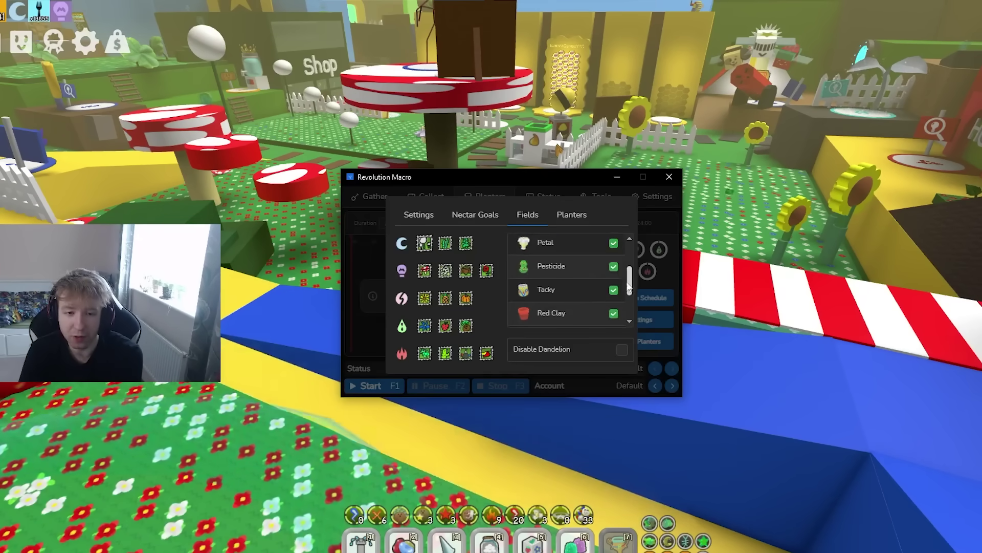
left_click(614, 315)
scroll(616, 297, "down", 2)
left_click(614, 291)
scroll(588, 286, "up", 4)
left_click(457, 245)
Step: Examine the field restrictions offered for the individual planters in the automatic planter configuration
left_click(565, 215)
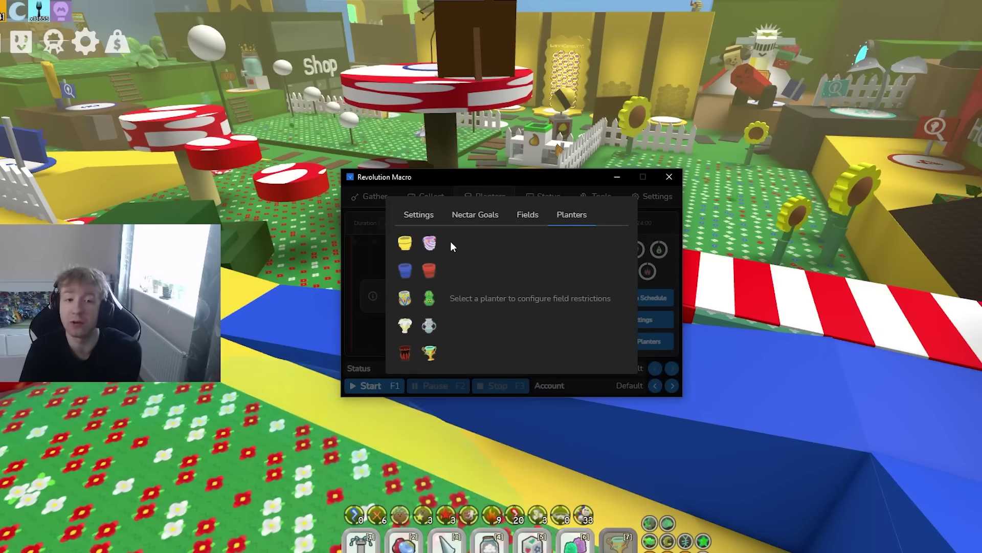
left_click(433, 302)
left_click(429, 325)
left_click(405, 352)
left_click(430, 352)
left_click_drag(559, 251, 559, 322)
left_click(402, 247)
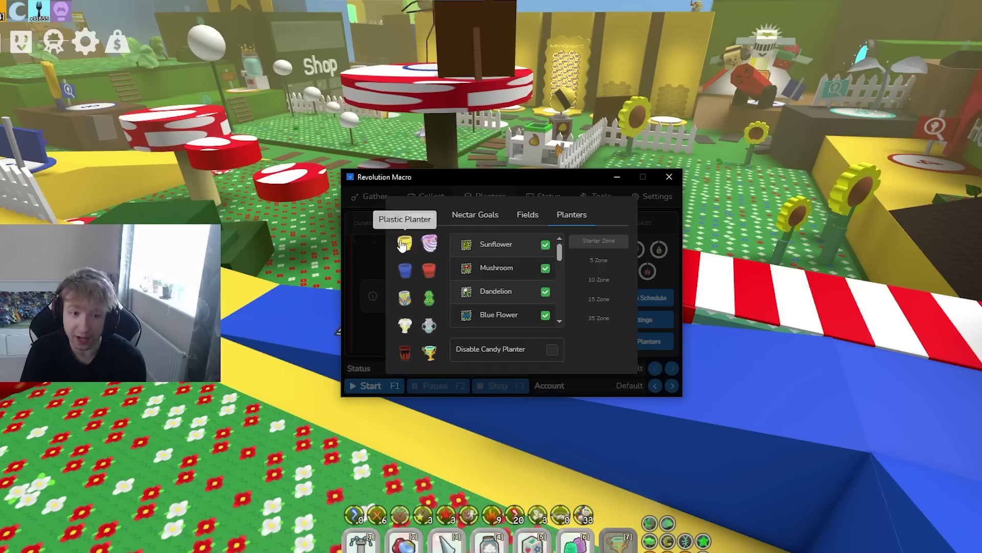
left_click(544, 198)
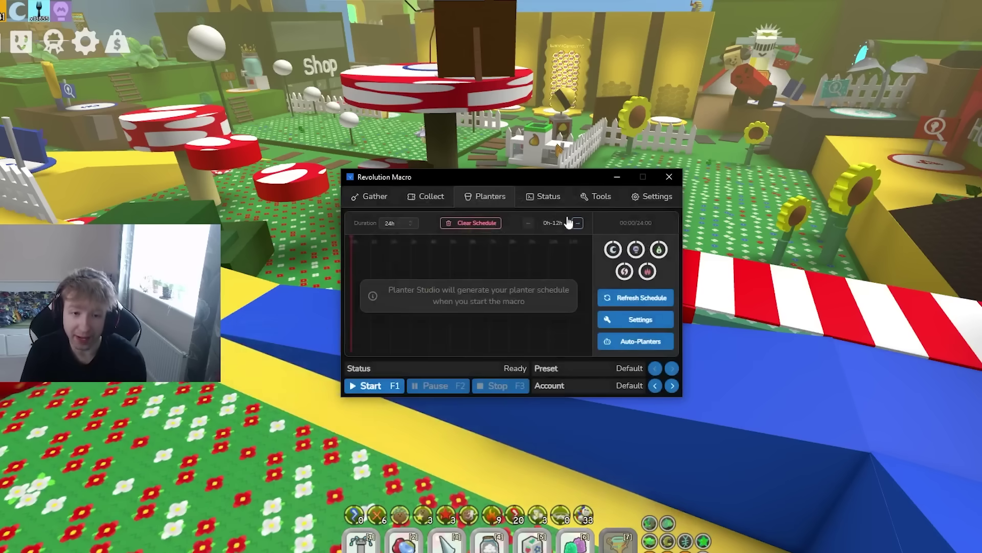
Step: Look over the macro's status console and logs
left_click(549, 198)
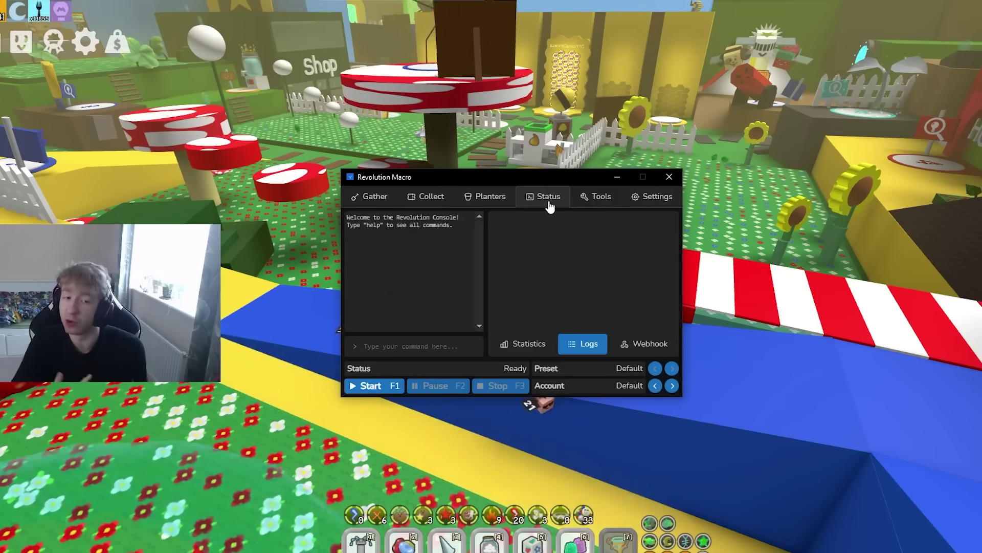
left_click(489, 197)
left_click(551, 202)
Step: Enable Auto-Jelly and require a mutation of 6 + Movespeed
left_click(596, 196)
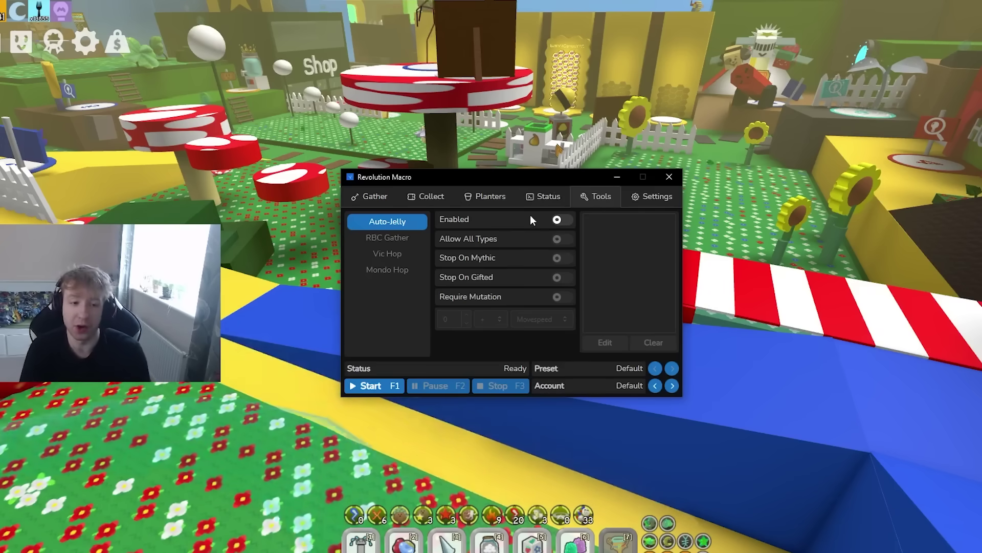
left_click(558, 220)
left_click(564, 297)
left_click(547, 320)
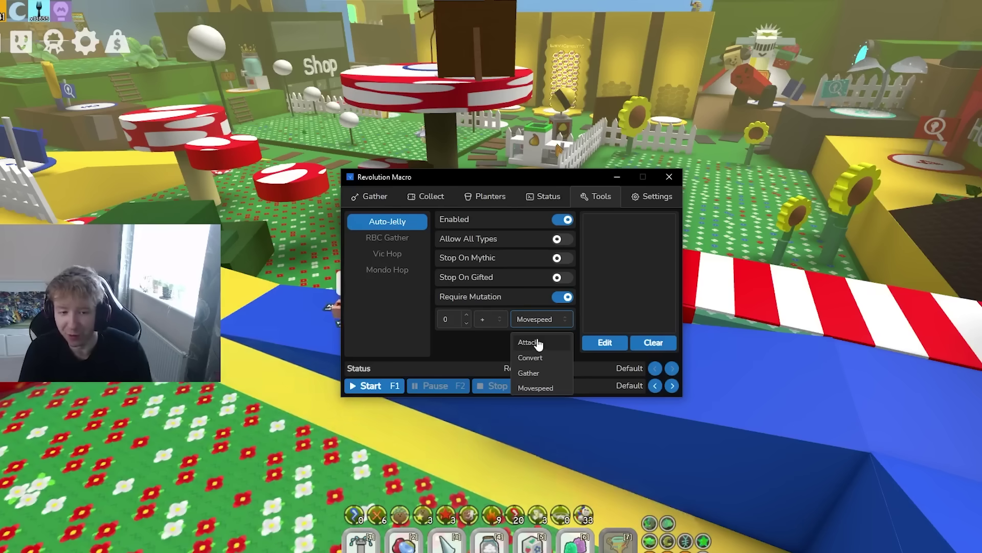
left_click(534, 343)
left_click(541, 321)
left_click(545, 352)
left_click(547, 361)
left_click(541, 319)
left_click(542, 388)
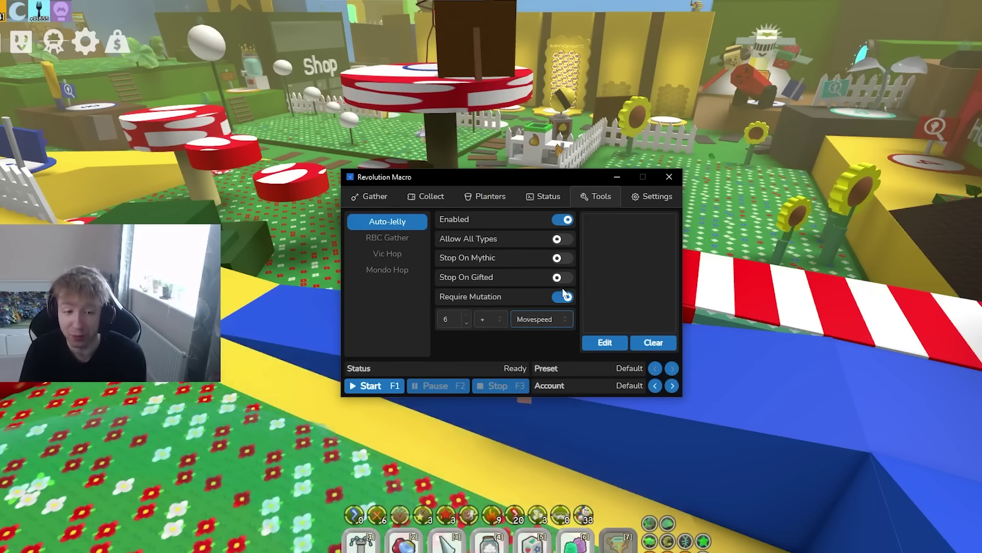
Step: Try out the selection options for the bee types Auto-Jelly accepts
left_click(605, 343)
left_click(523, 312)
left_click(545, 312)
left_click(589, 312)
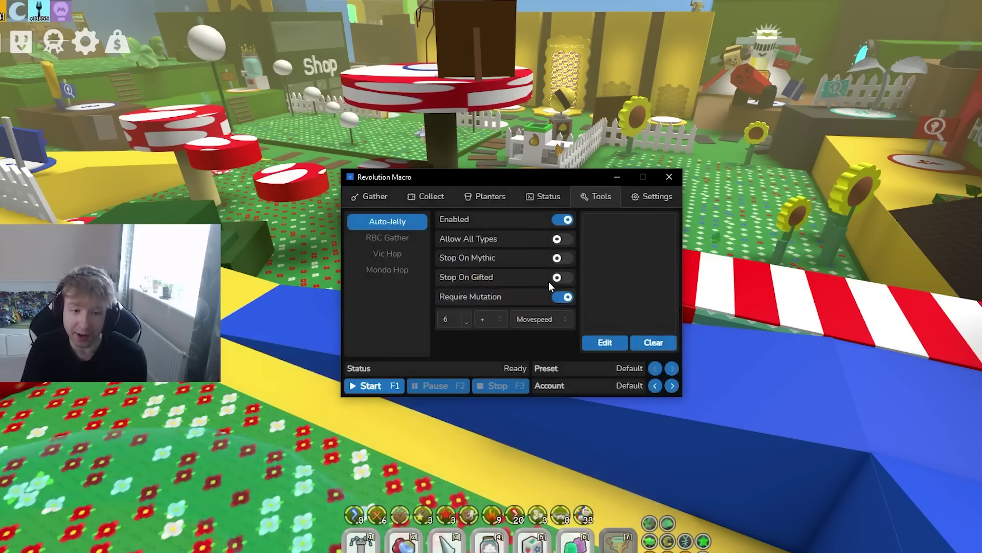
Step: Set Auto-Jelly to stop on Mythic only, with the mutation requirement off and the allowed bee types cleared
left_click(561, 277)
left_click(562, 258)
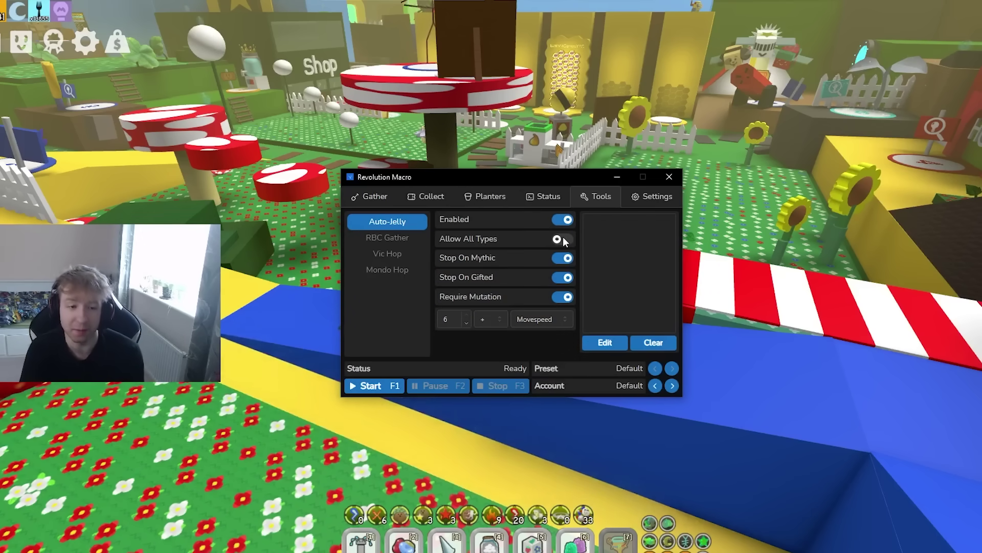
left_click(563, 296)
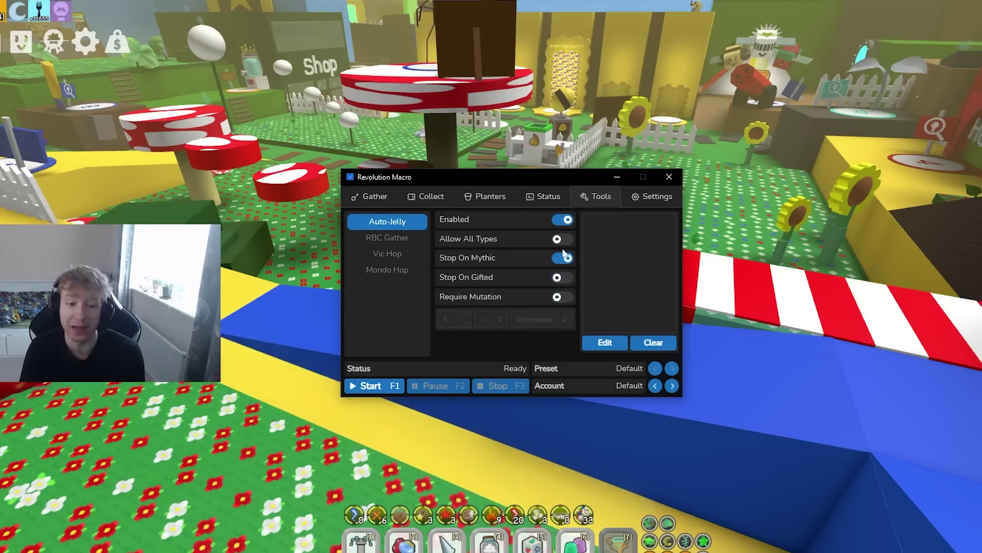
left_click(566, 239)
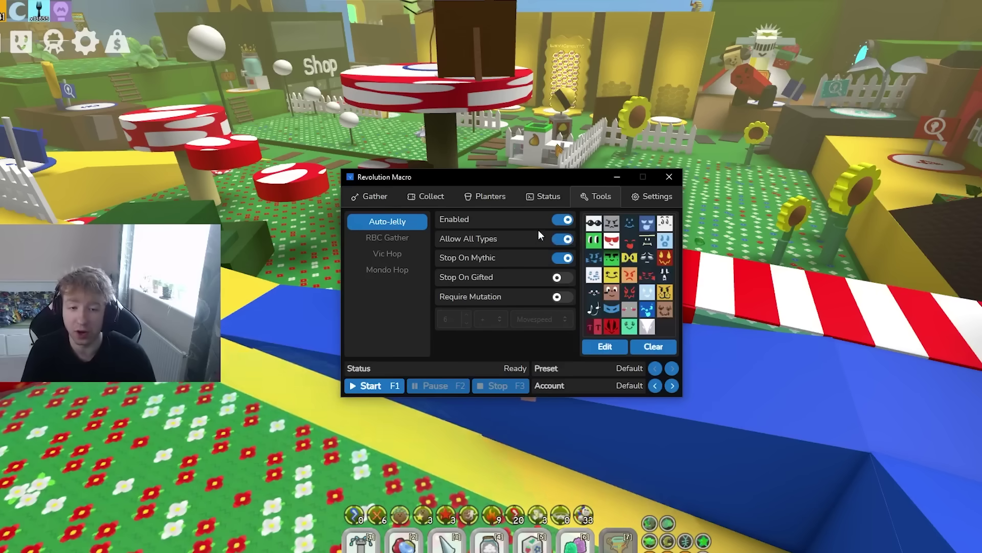
left_click(657, 347)
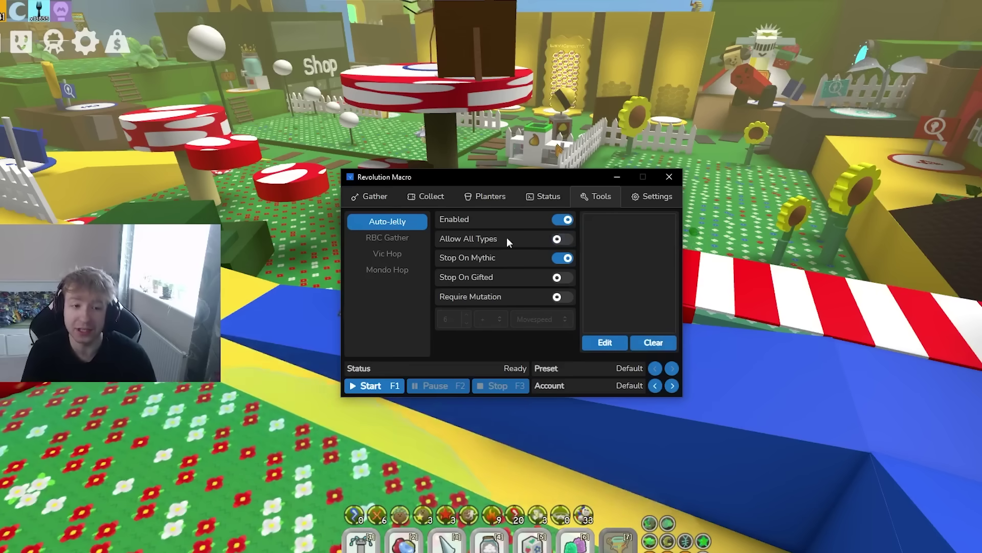
Step: Enable RBC Gather and set its Quest Completion Threshold to 100%
left_click(406, 238)
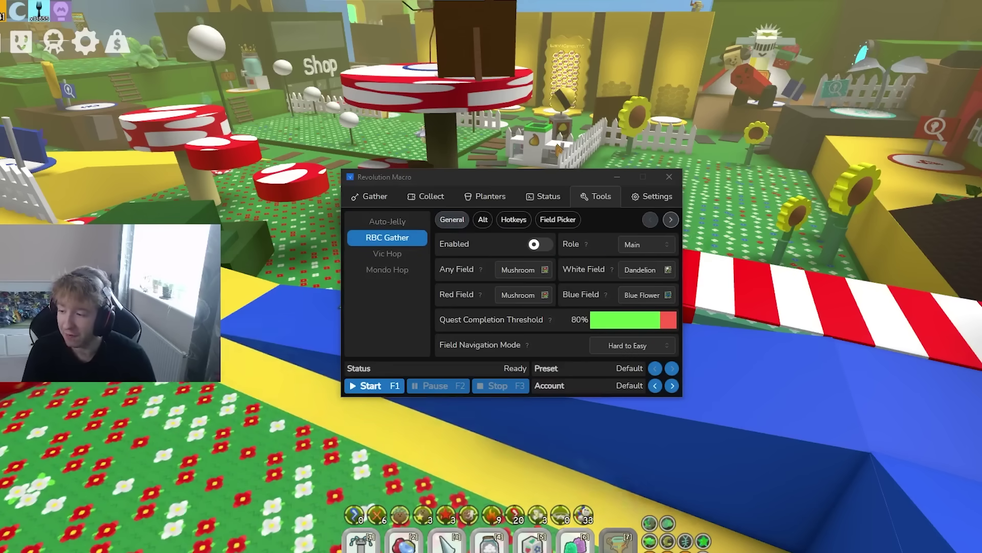
left_click(481, 220)
left_click(452, 219)
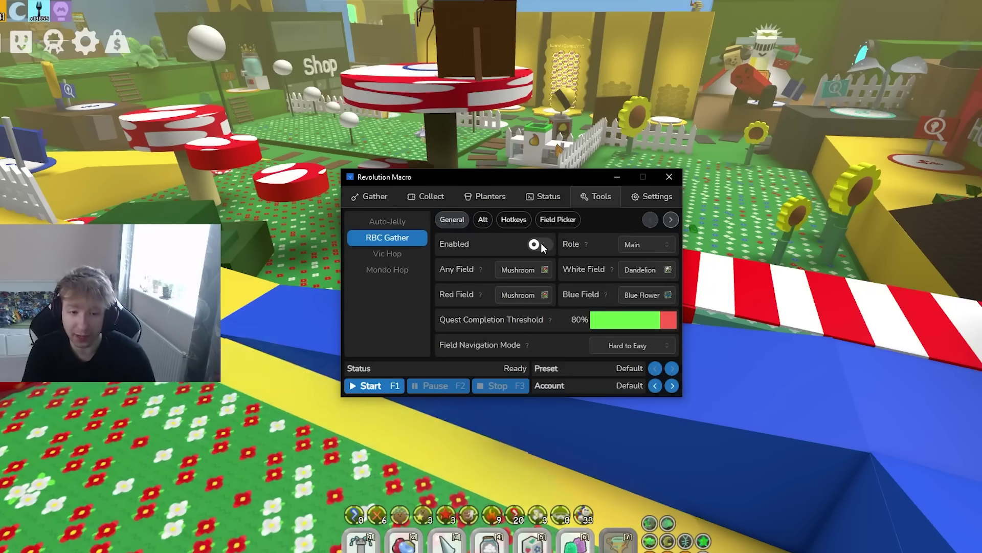
left_click(541, 243)
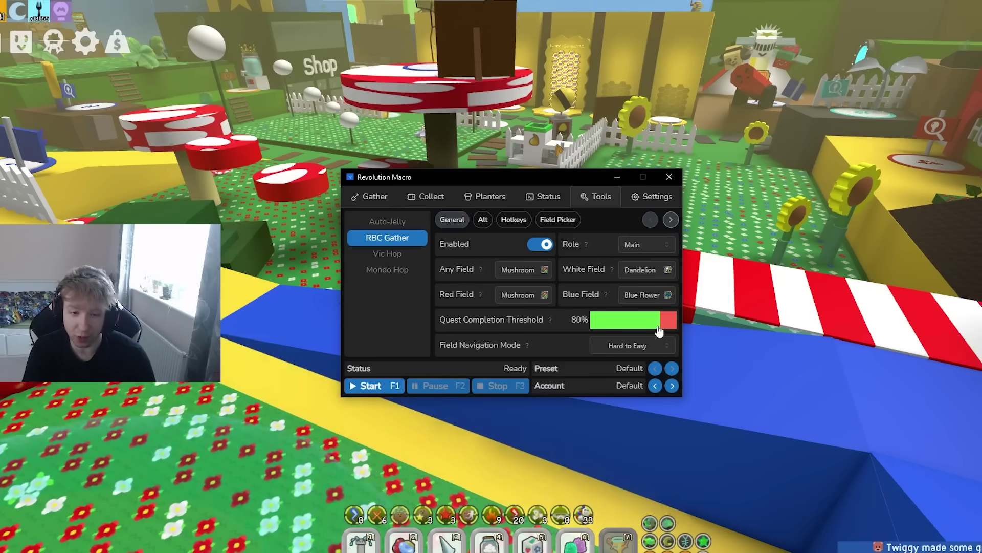
left_click_drag(661, 320, 708, 331)
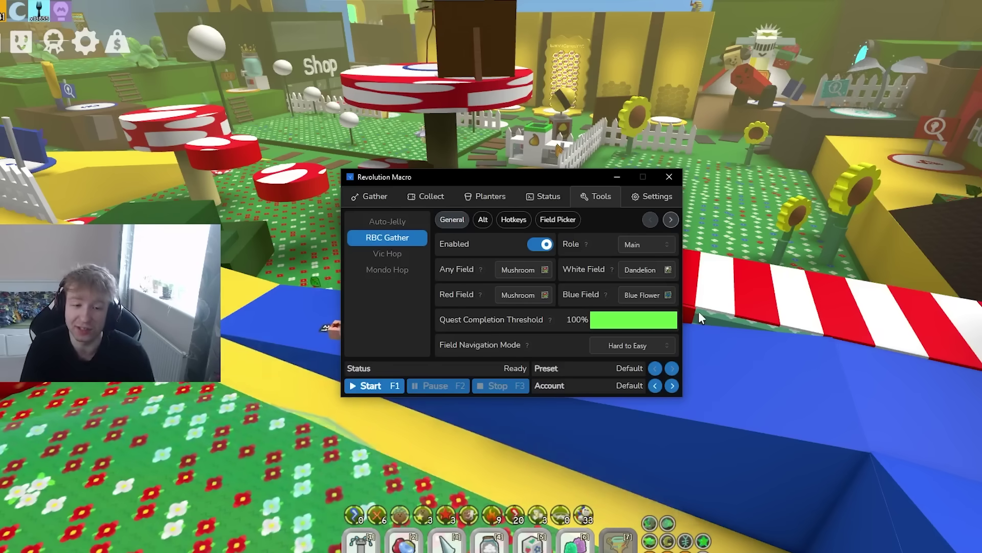
Step: Review RBC Gather's alt, hotkey and field picker options
left_click(481, 219)
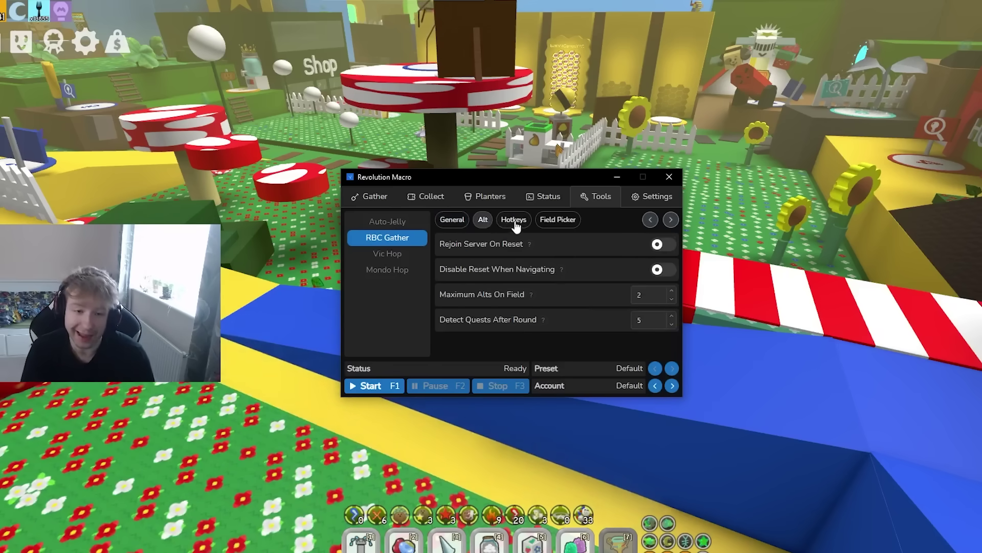
left_click(452, 220)
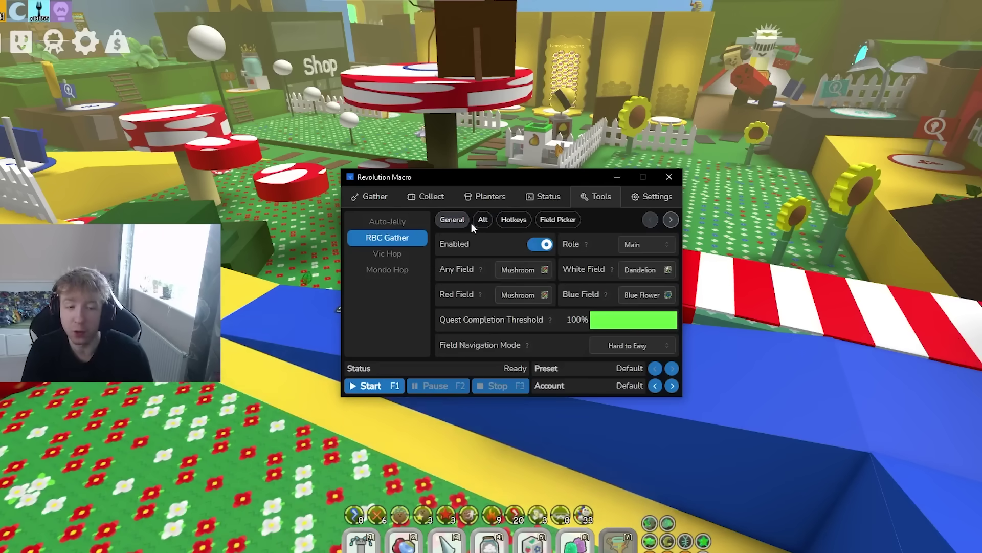
left_click(513, 219)
left_click(558, 220)
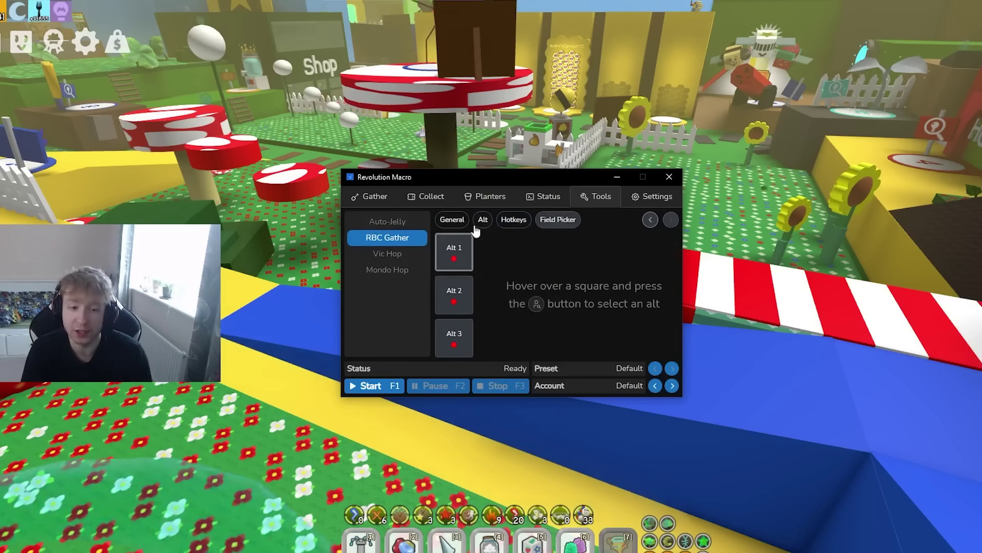
left_click(483, 219)
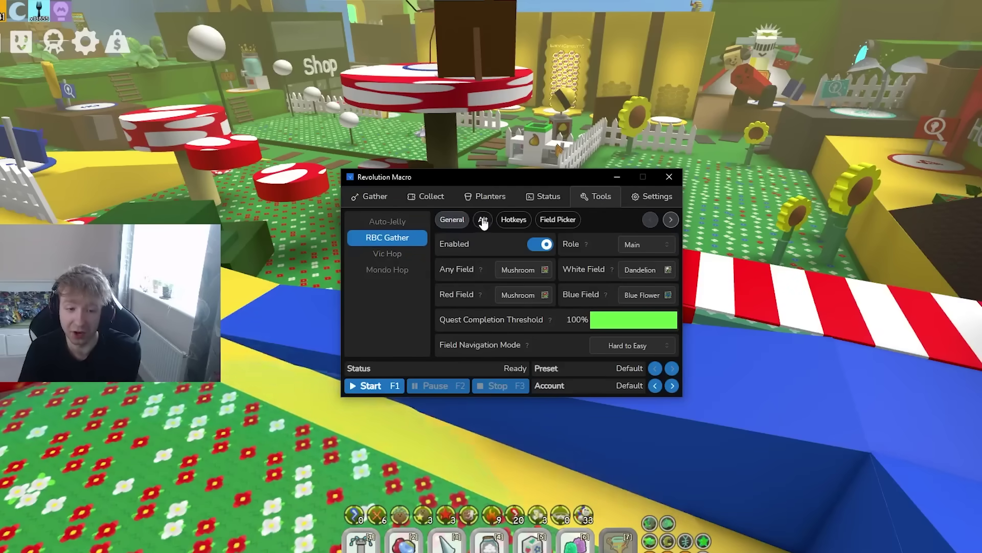
Step: Enable Rejoin Server On Reset for RBC Gather alts and set Maximum Alts On Field to 1
left_click(483, 220)
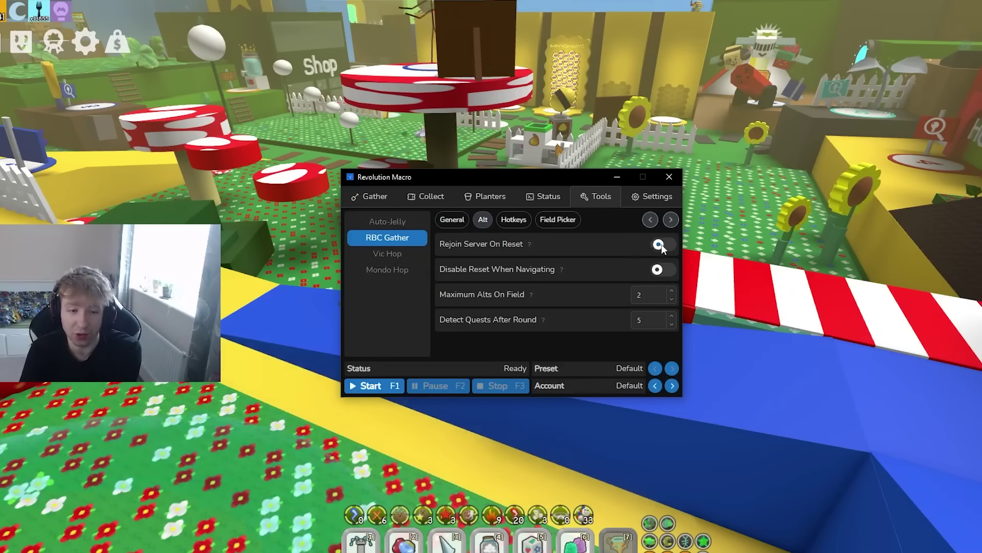
left_click(672, 298)
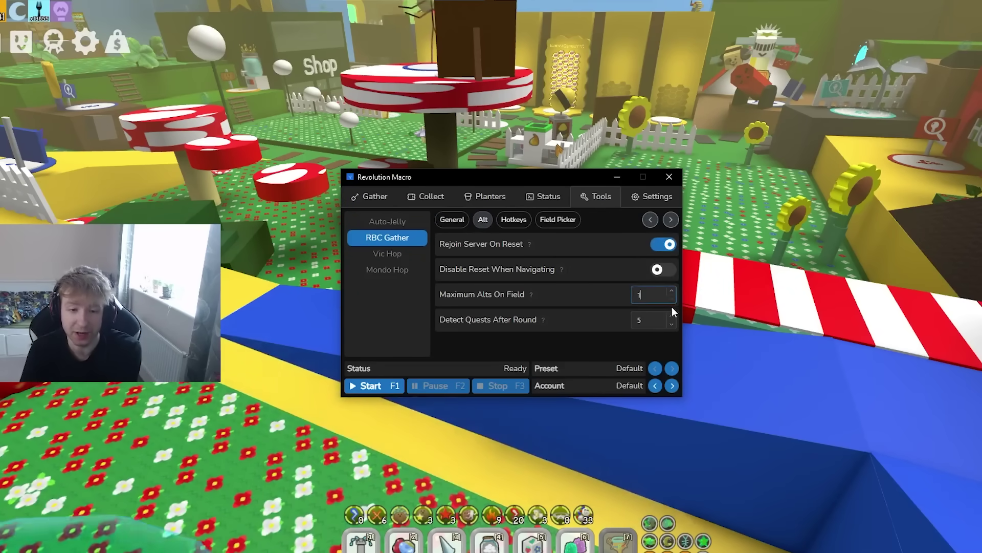
left_click(530, 226)
left_click(555, 230)
left_click(449, 221)
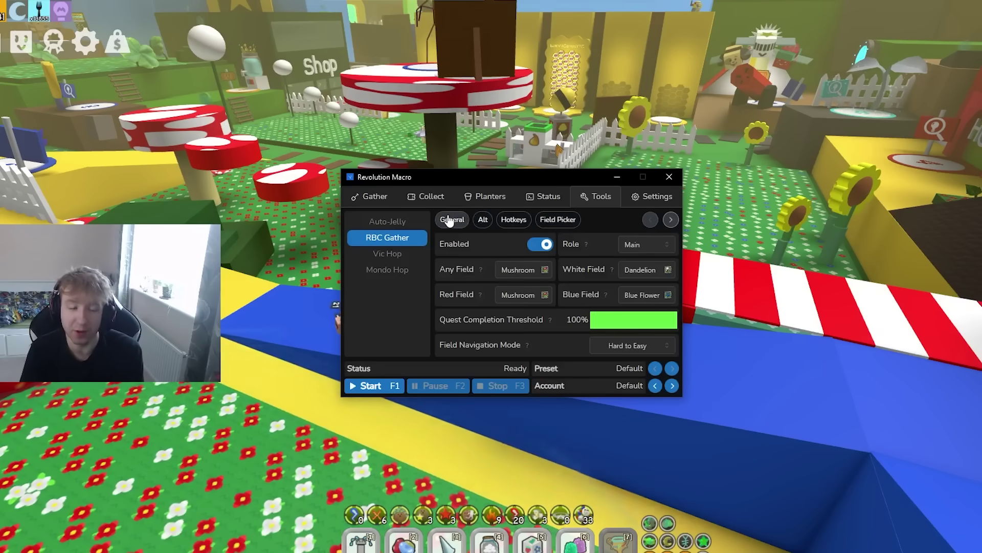
Step: Enable the Vic Hop tool
left_click(407, 254)
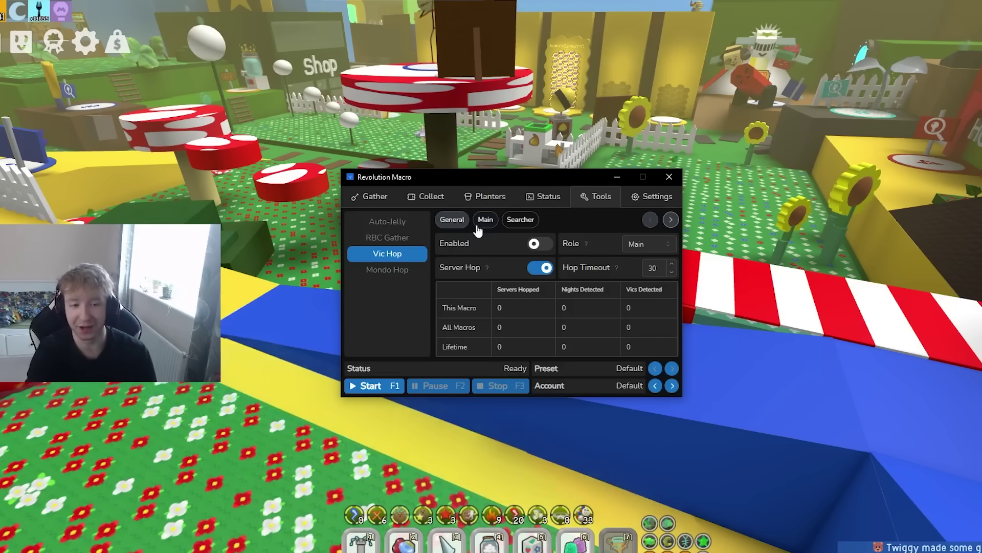
left_click(537, 245)
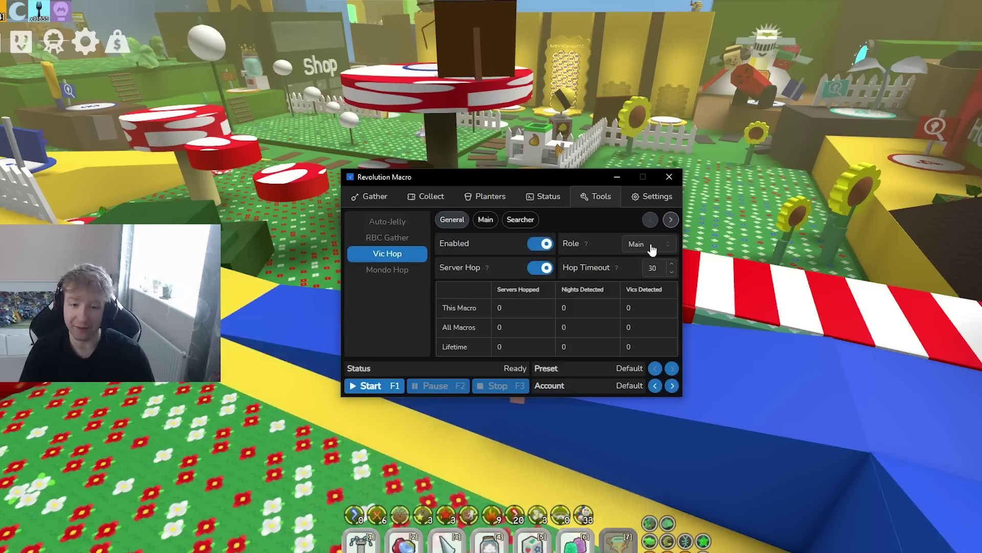
Step: Set Vic Hop's Hop Timeout to 1
left_click(671, 272)
left_click(671, 272)
left_click(672, 272)
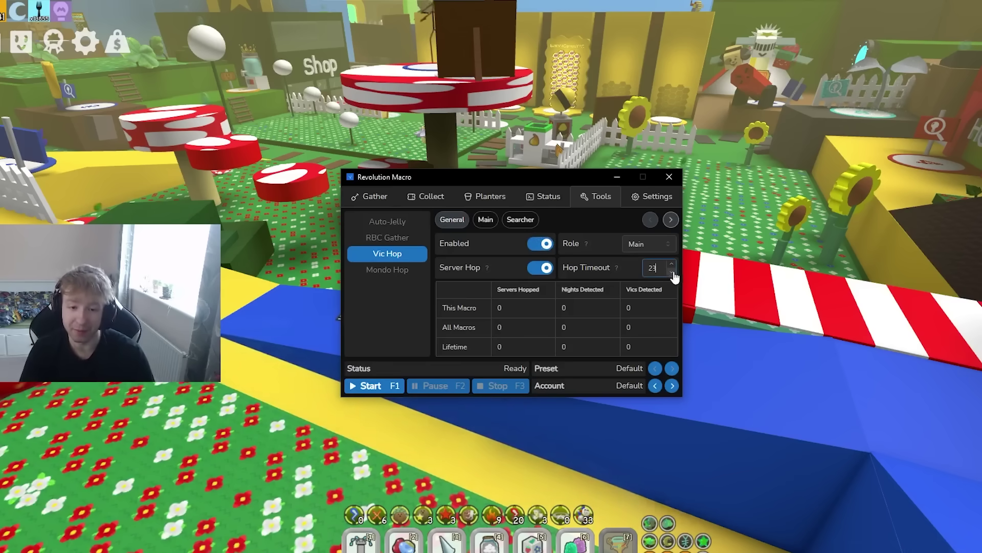
left_click(673, 273)
left_click(673, 274)
left_click(674, 273)
left_click(672, 273)
left_click(673, 274)
left_click(672, 274)
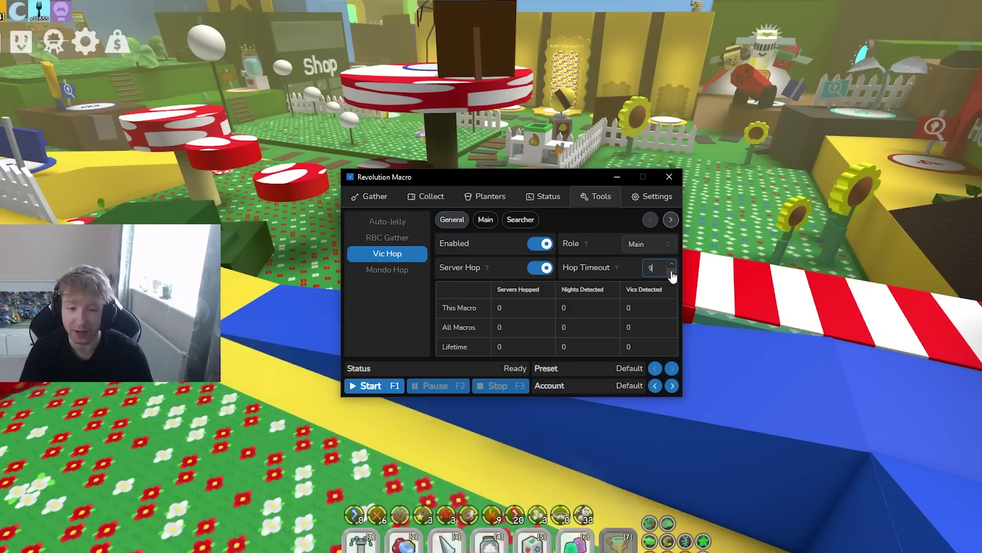
left_click(671, 274)
left_click(672, 274)
left_click(671, 274)
left_click(672, 273)
left_click(671, 274)
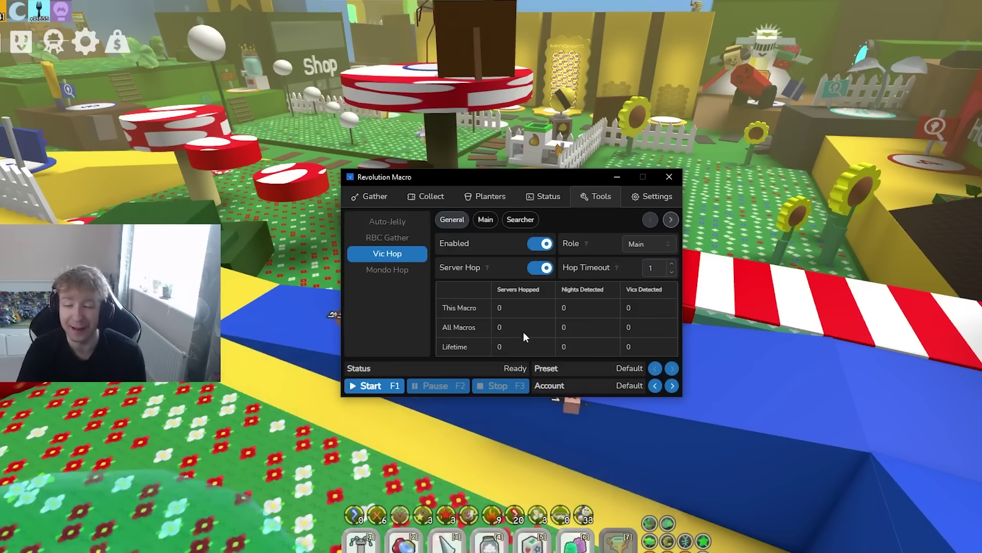
Step: For Vic Hop's main role, enable Claim Hive When Searching and Join In-Progress Battles and set Vicious Bee Minimum Health to about 9%
left_click(485, 219)
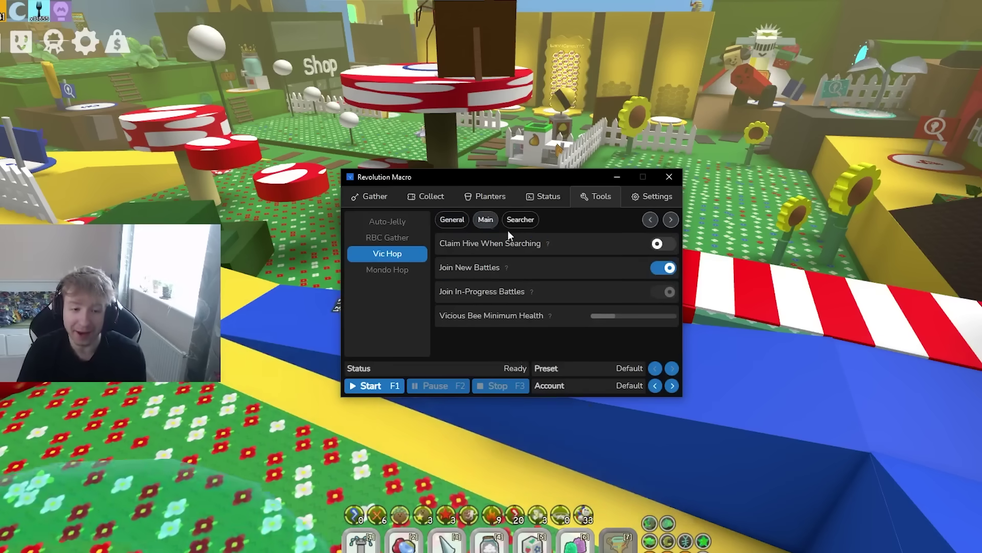
left_click(660, 244)
left_click(664, 292)
left_click_drag(612, 316, 604, 317)
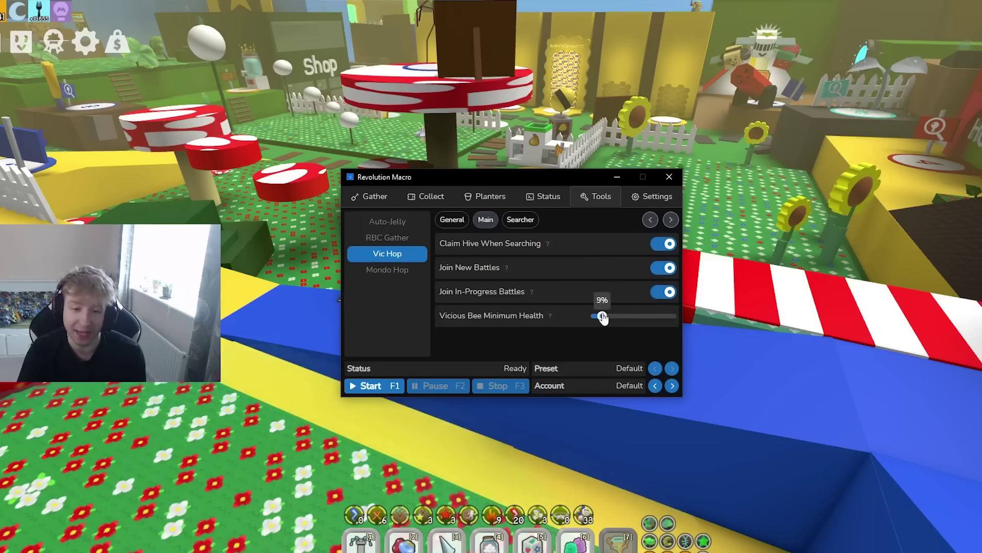
Step: Review Vic Hop's searcher, main and general options
left_click(522, 225)
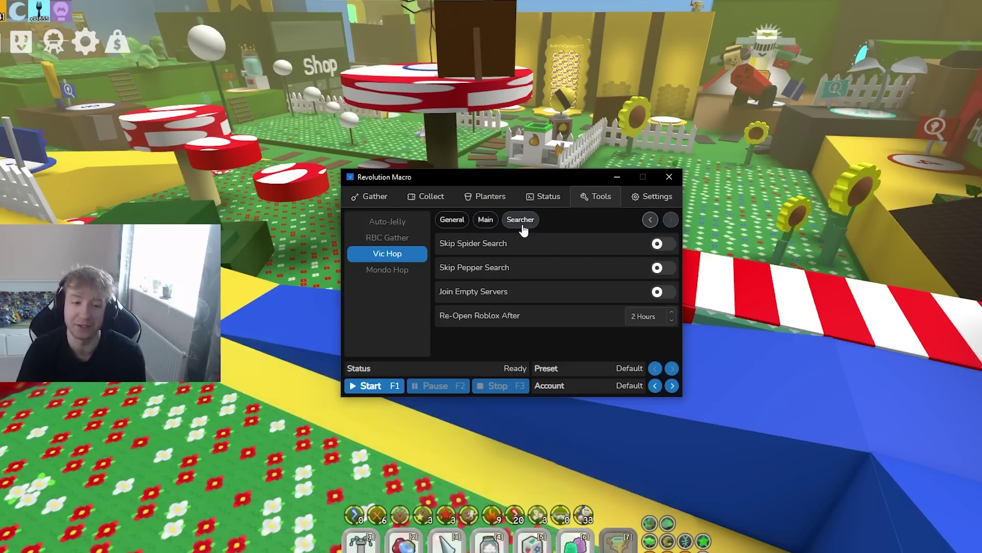
left_click(486, 220)
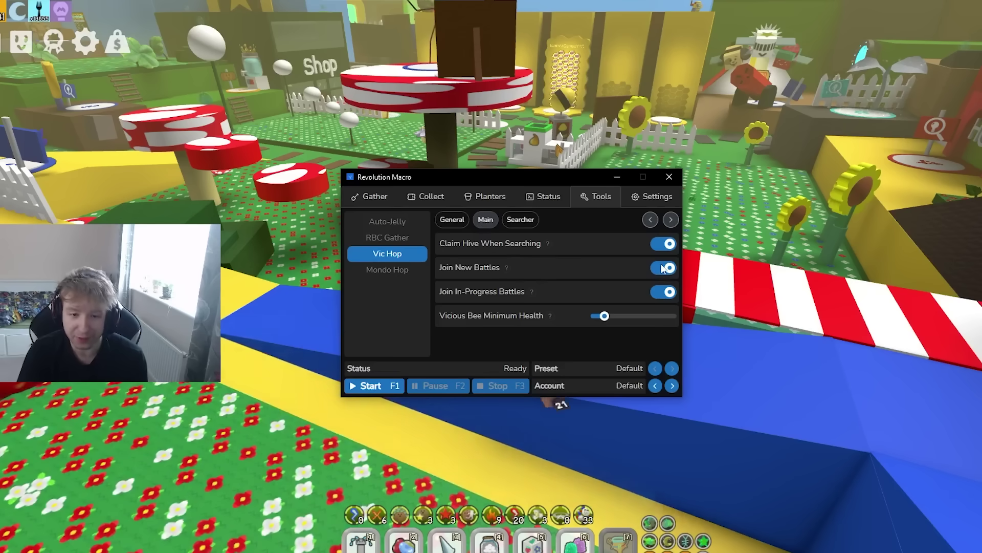
left_click(650, 220)
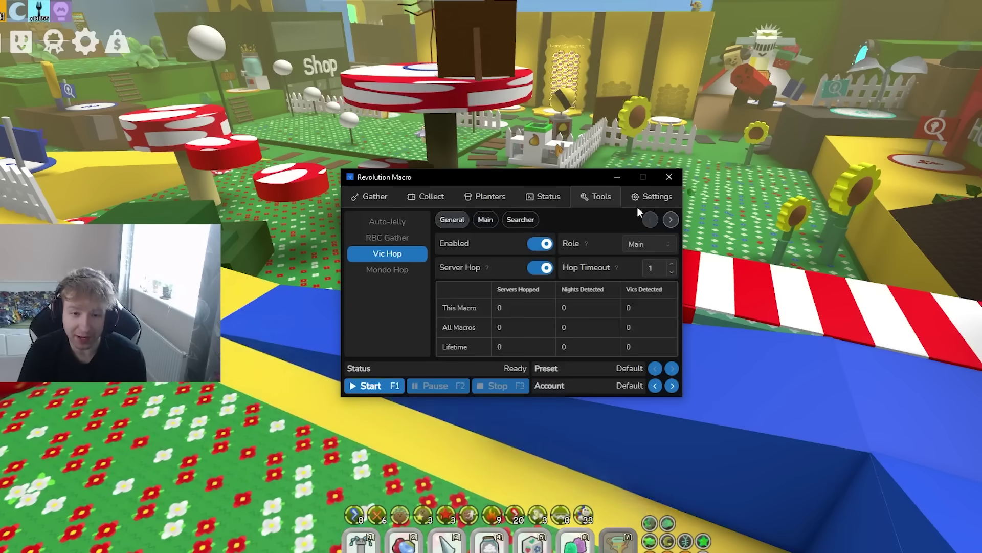
left_click(651, 205)
left_click(389, 255)
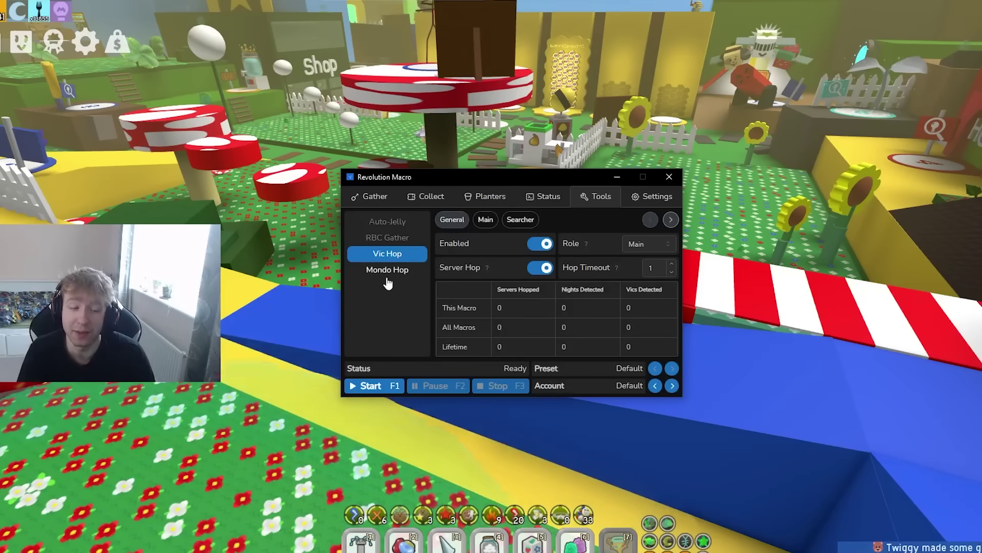
Step: Review the Mondo Hop tool's role and looting time options
left_click(387, 271)
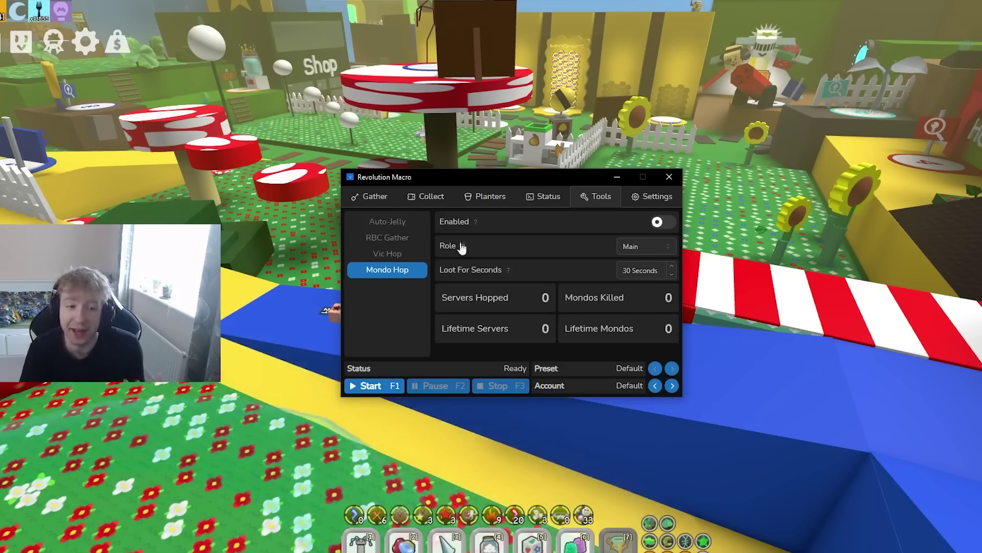
left_click(406, 254)
left_click(408, 274)
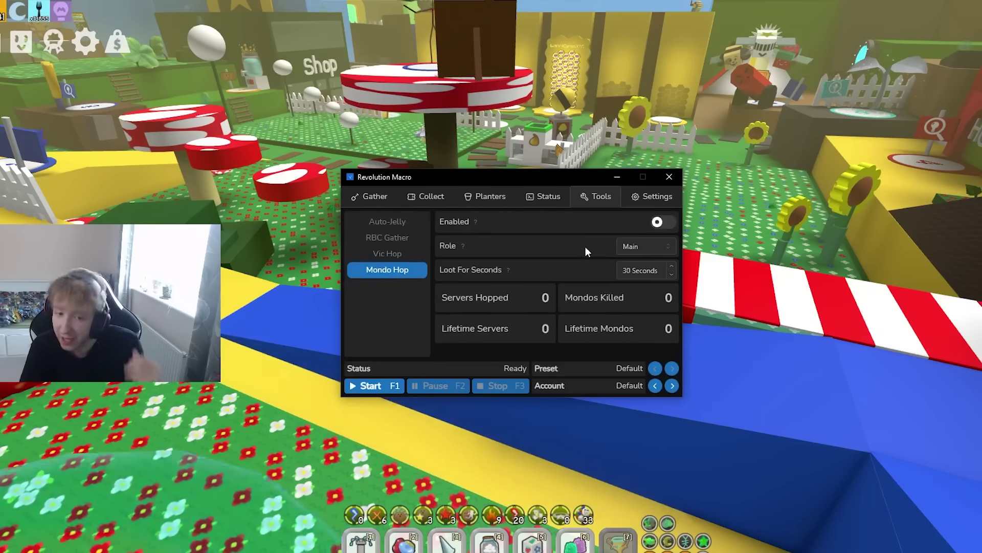
Step: Go through the macro's own appearance, hotkey, capture and misc settings, with Load Timeout set to 30
left_click(654, 197)
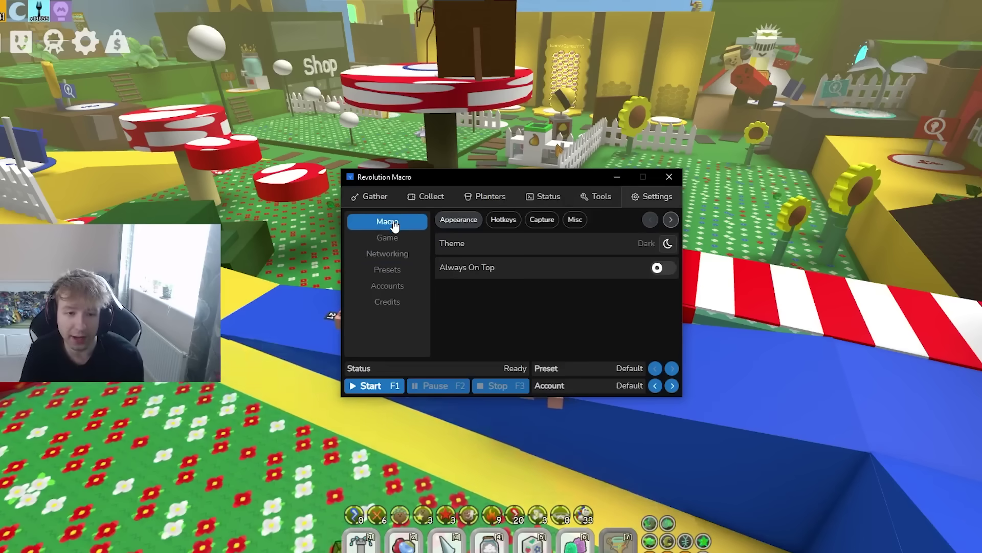
left_click(513, 224)
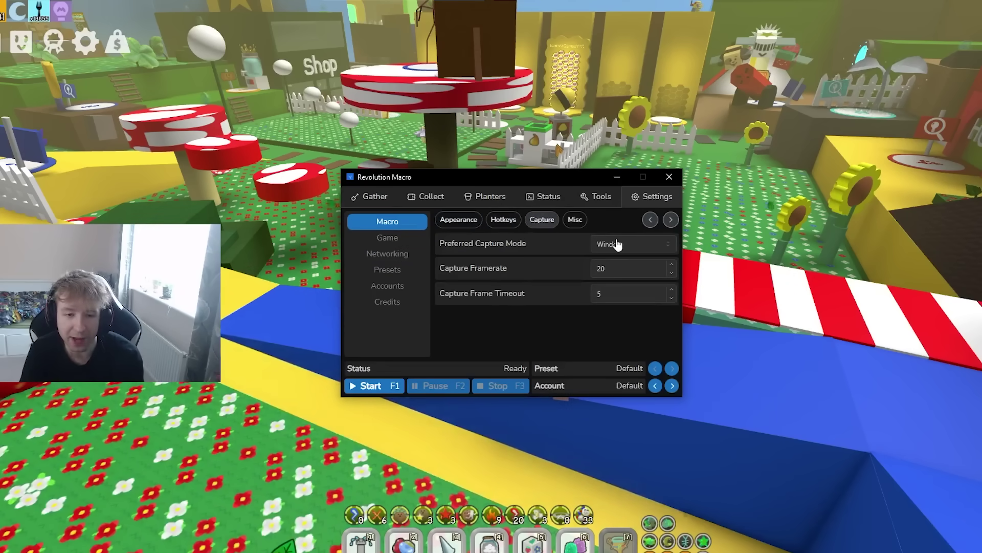
type("30")
left_click(561, 263)
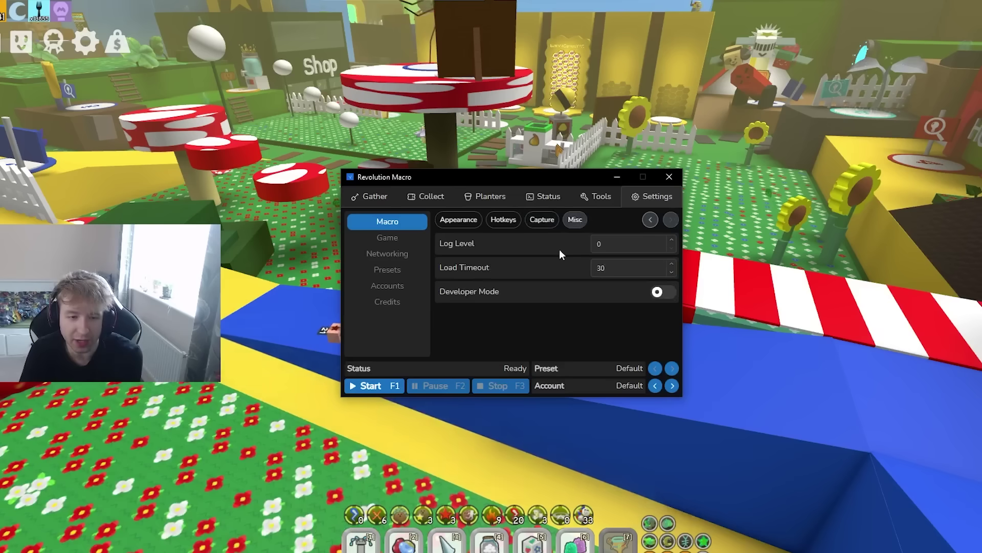
Step: Set Player Movespeed to 33.33 in the macro's game movement settings
left_click(393, 238)
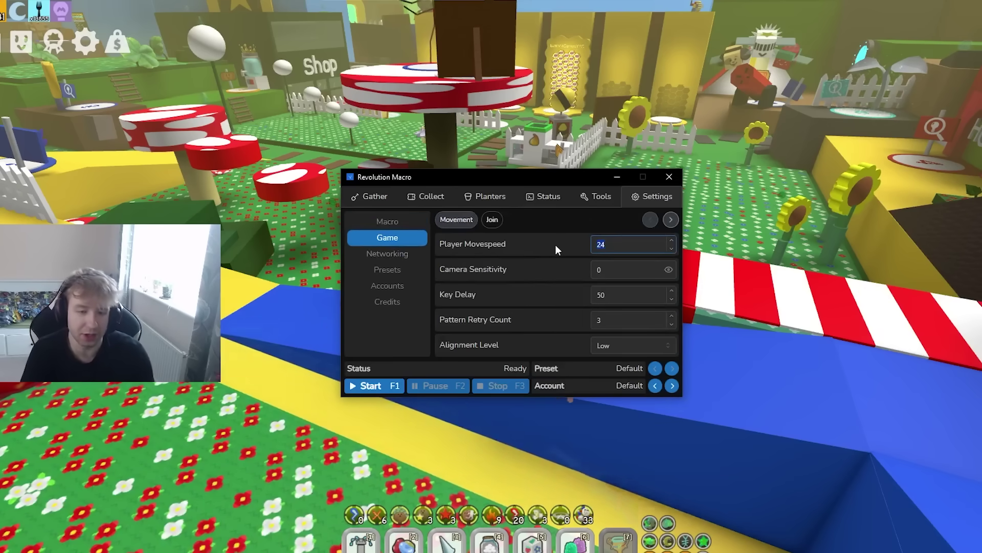
type("33.33")
left_click(555, 245)
key("Tab")
Step: Look up the camera sensitivity in Roblox's settings and set the macro's Camera Sensitivity to 0.84
left_click(525, 140)
key("Escape")
left_click(401, 84)
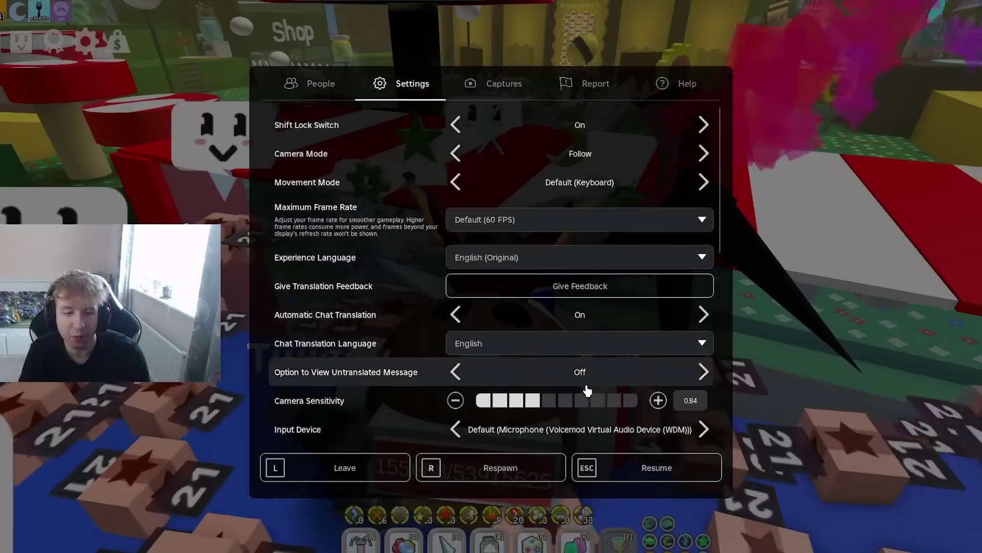
key("alt+Tab")
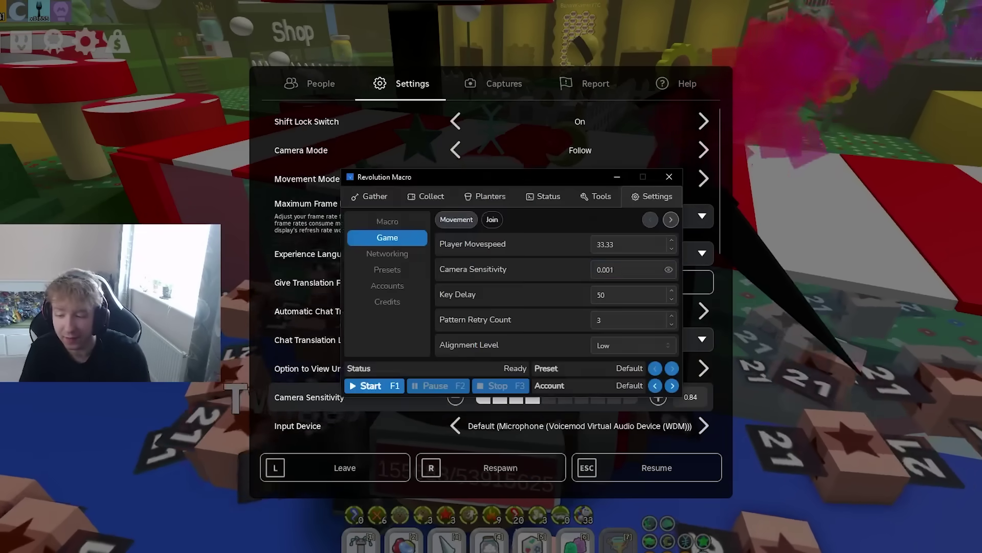
type("0.84")
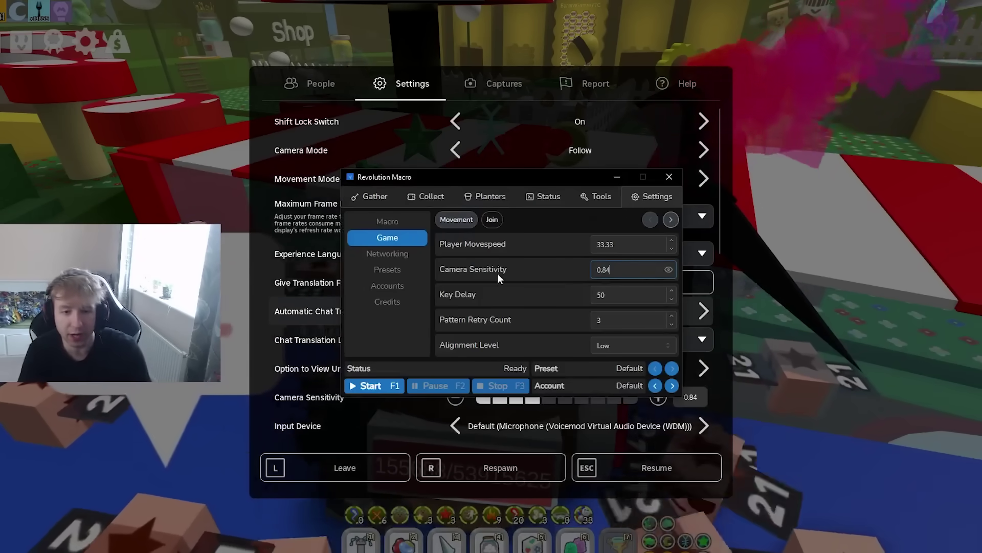
key("alt+Tab")
key("Escape")
key("alt+Tab")
Step: Check the saved game movement settings, return to the gathering settings and start the macro
left_click(387, 285)
left_click(394, 237)
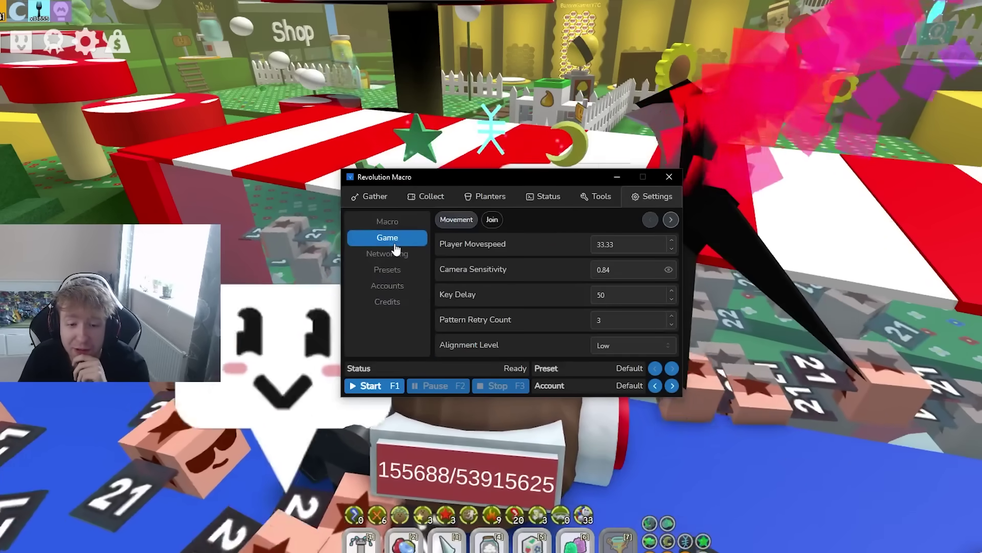
left_click(389, 221)
left_click(376, 198)
key("F1")
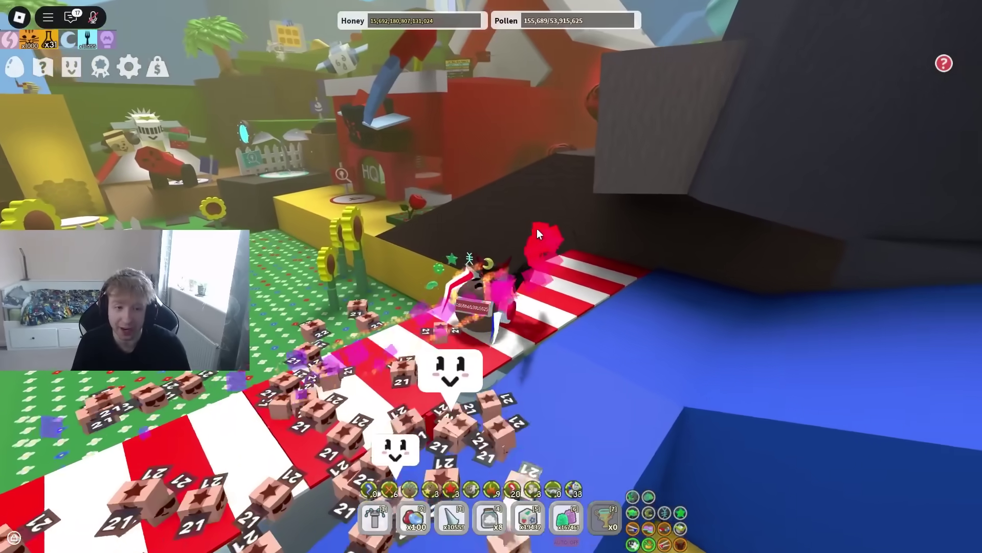
Step: Move the character in the game away from the field and glide by parachute past the red cannon
key("space")
key("w")
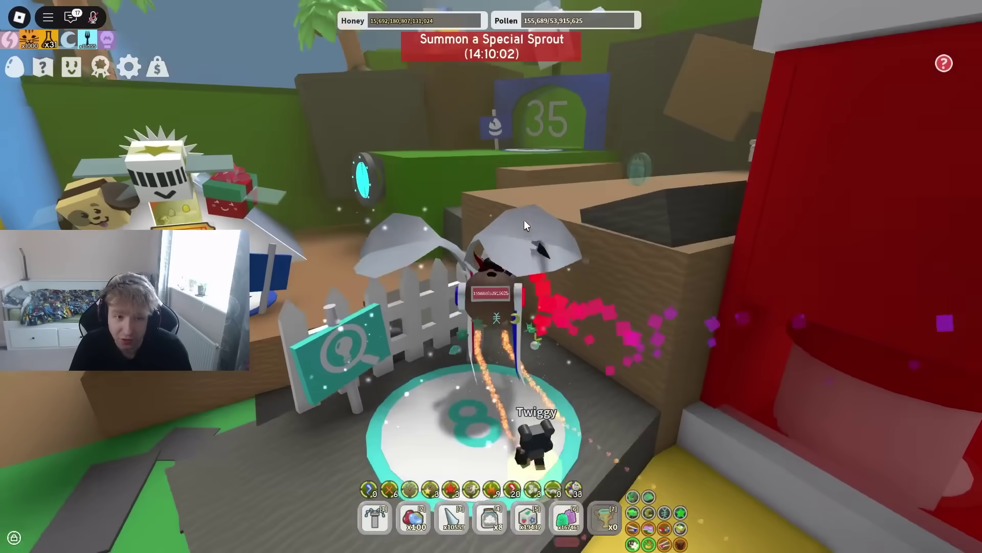
key("w")
key("space")
key("w")
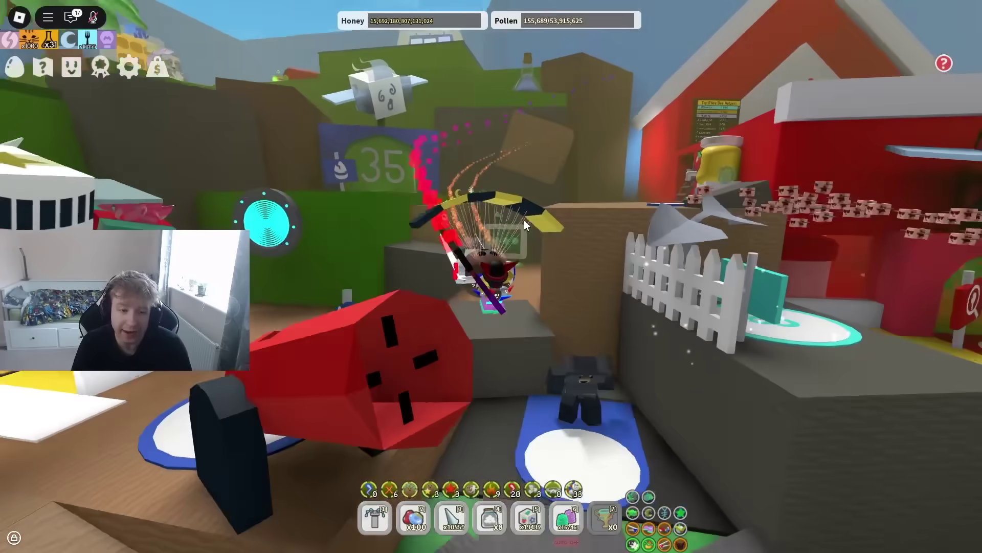